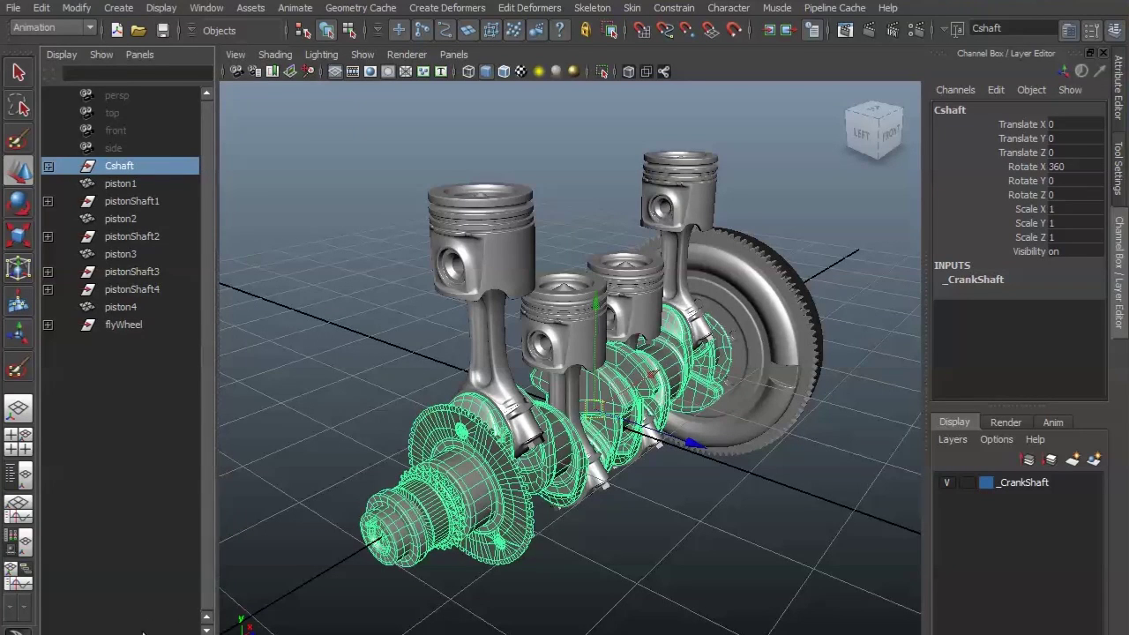
# Try rotating the Cshaft group about its X axis, undo the rotation and clear the selection.
pyautogui.click(751, 313)
pyautogui.click(126, 172)
pyautogui.press('e')
pyautogui.moveTo(663, 279); pyautogui.dragTo(472, 190)
pyautogui.hotkey('ctrl', 'z')
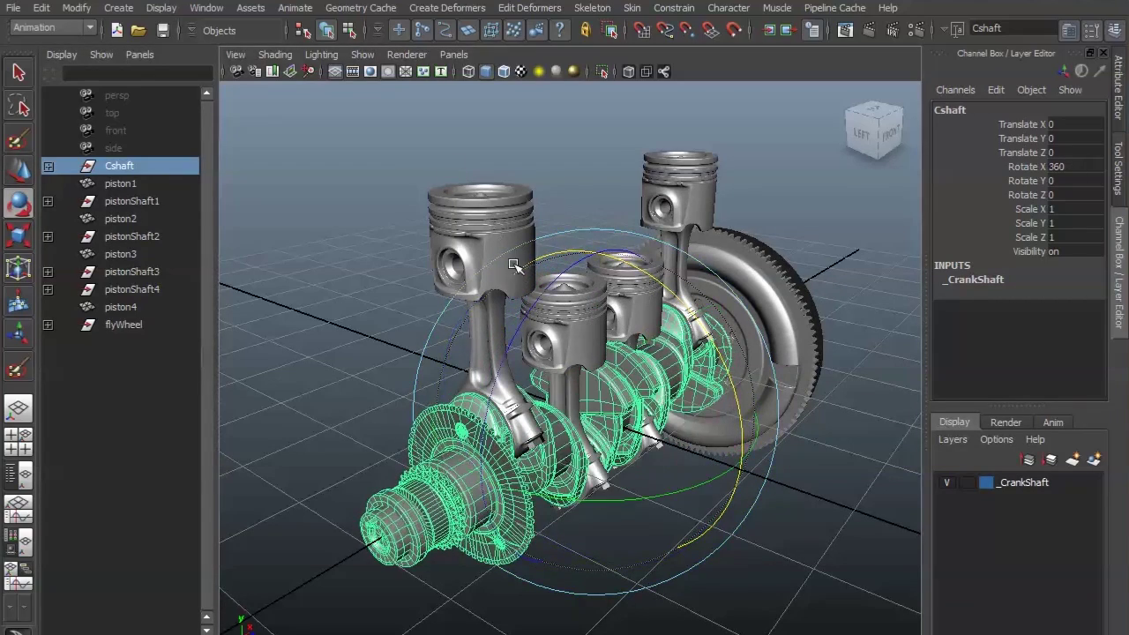
pyautogui.click(820, 532)
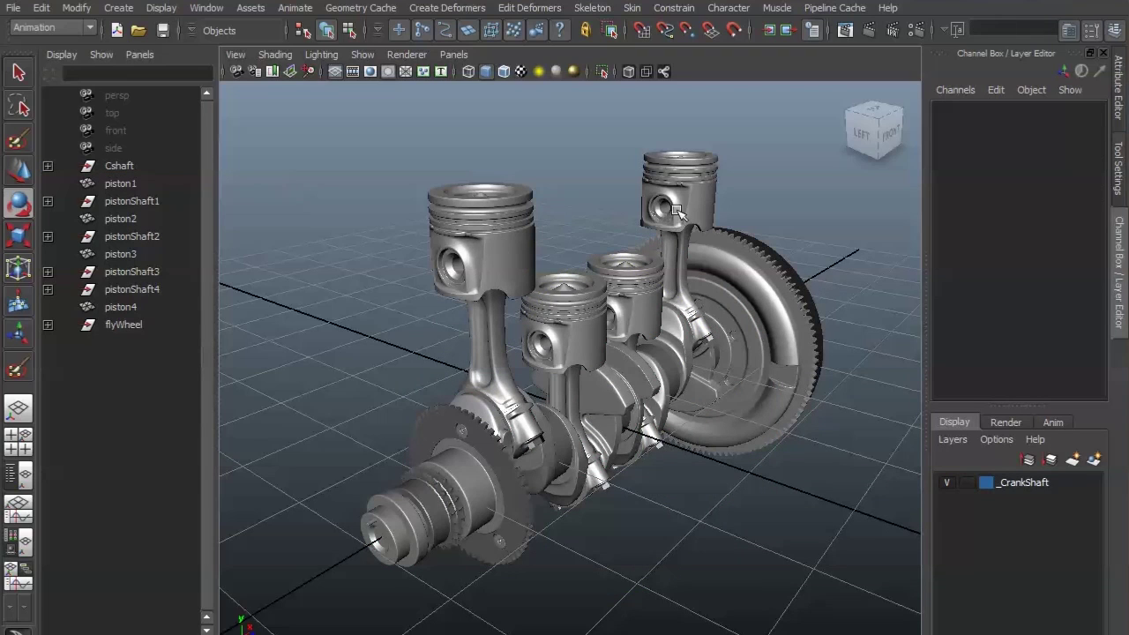
# Hide piston2 to piston4, pistonShaft2 to pistonShaft4, and the flyWheel.
pyautogui.click(574, 342)
pyautogui.moveTo(143, 219); pyautogui.dragTo(151, 298)
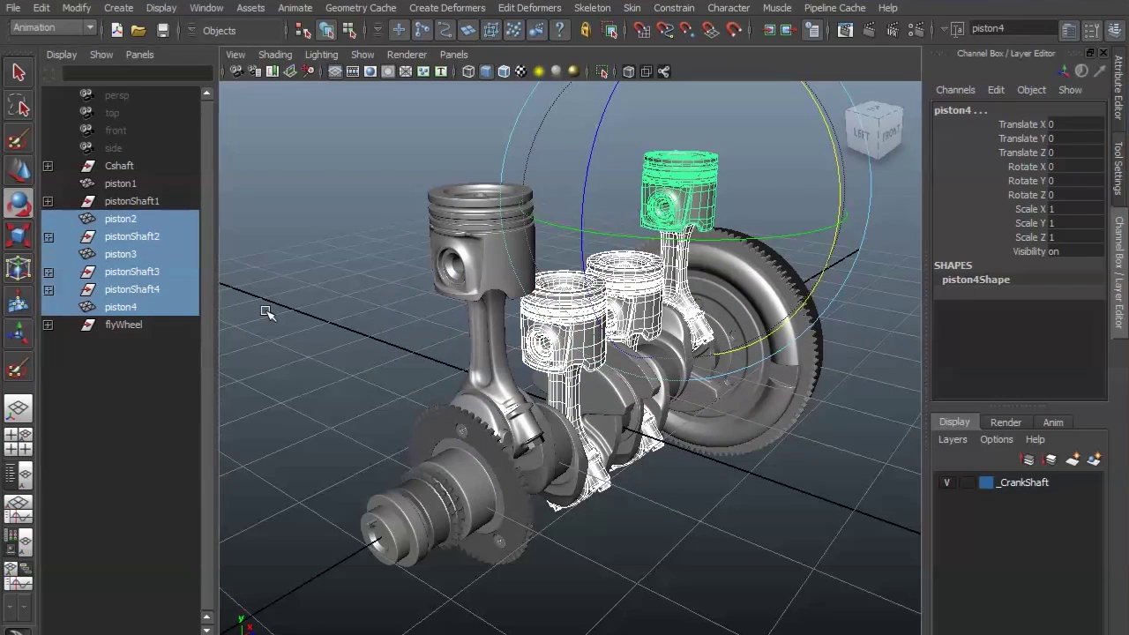
pyautogui.hotkey('ctrl', 'h')
pyautogui.click(800, 342)
pyautogui.click(123, 324)
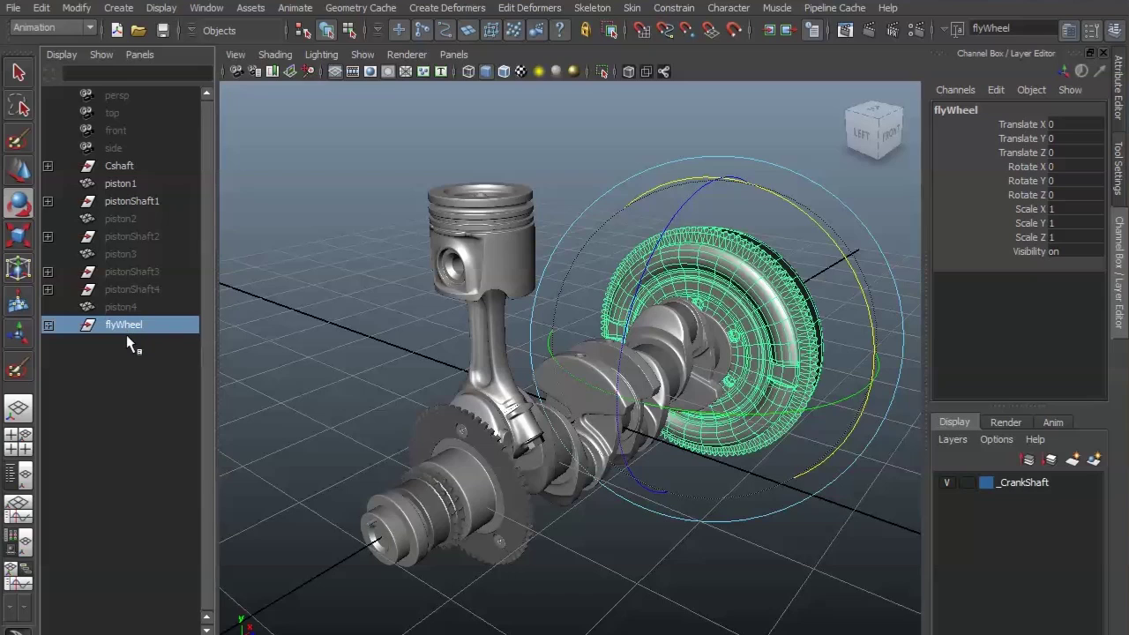
pyautogui.hotkey('ctrl', 'h')
# Select Cshaft and key only its Rotate X at 360 on frame 100.
pyautogui.keyDown('alt'); pyautogui.moveTo(353, 335); pyautogui.dragTo(520, 385); pyautogui.keyUp('alt')
pyautogui.click(110, 170)
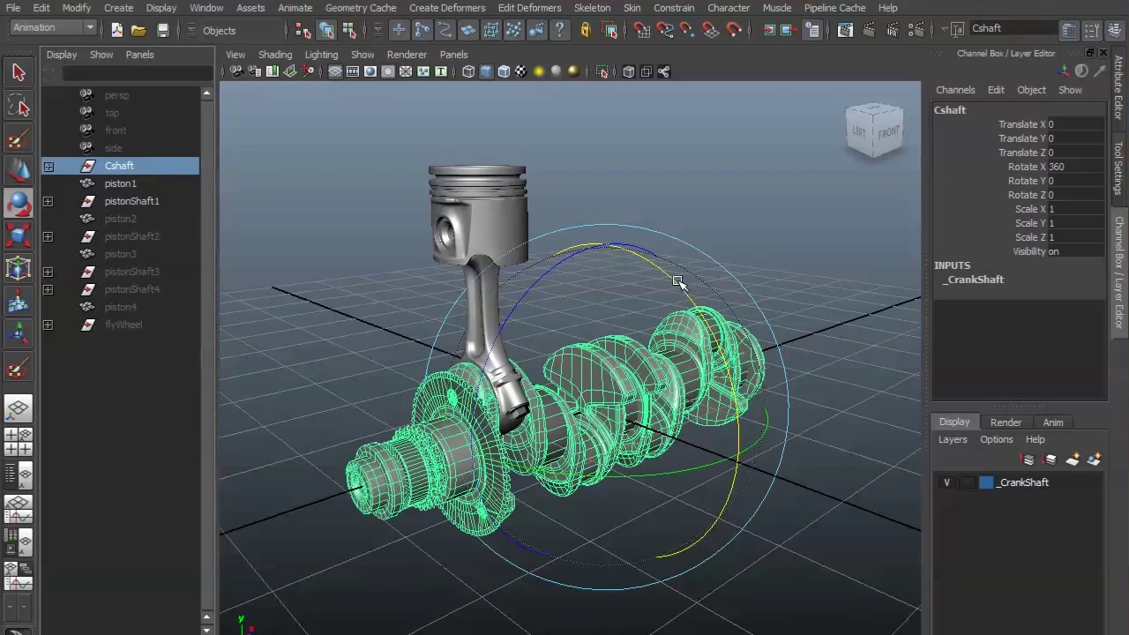
pyautogui.moveTo(677, 280)
pyautogui.mouseDown()
pyautogui.moveTo(713, 423)
pyautogui.moveTo(719, 514)
pyautogui.moveTo(680, 286)
pyautogui.mouseUp()
pyautogui.hotkey('ctrl', 'z')
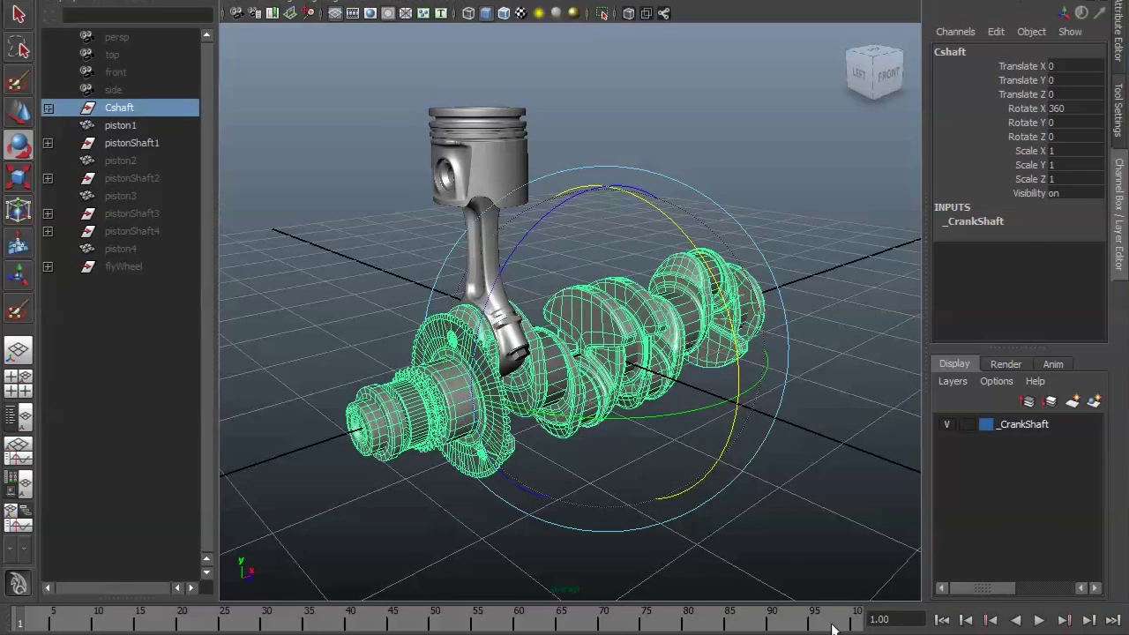
pyautogui.moveTo(836, 619); pyautogui.dragTo(857, 619)
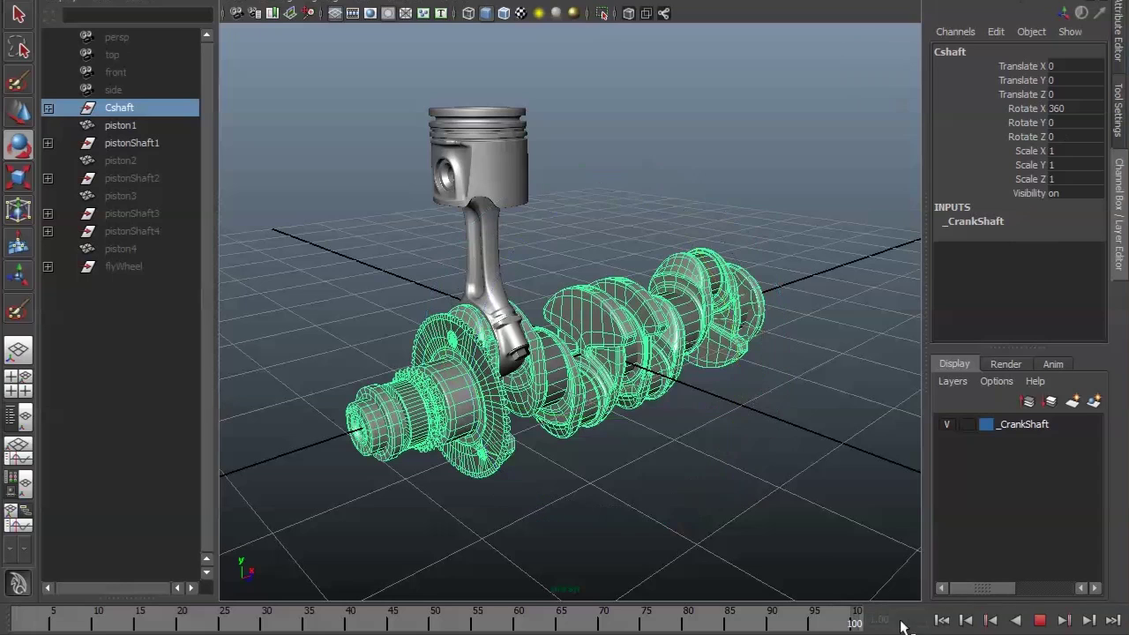
pyautogui.click(1023, 110)
pyautogui.rightClick(1023, 111)
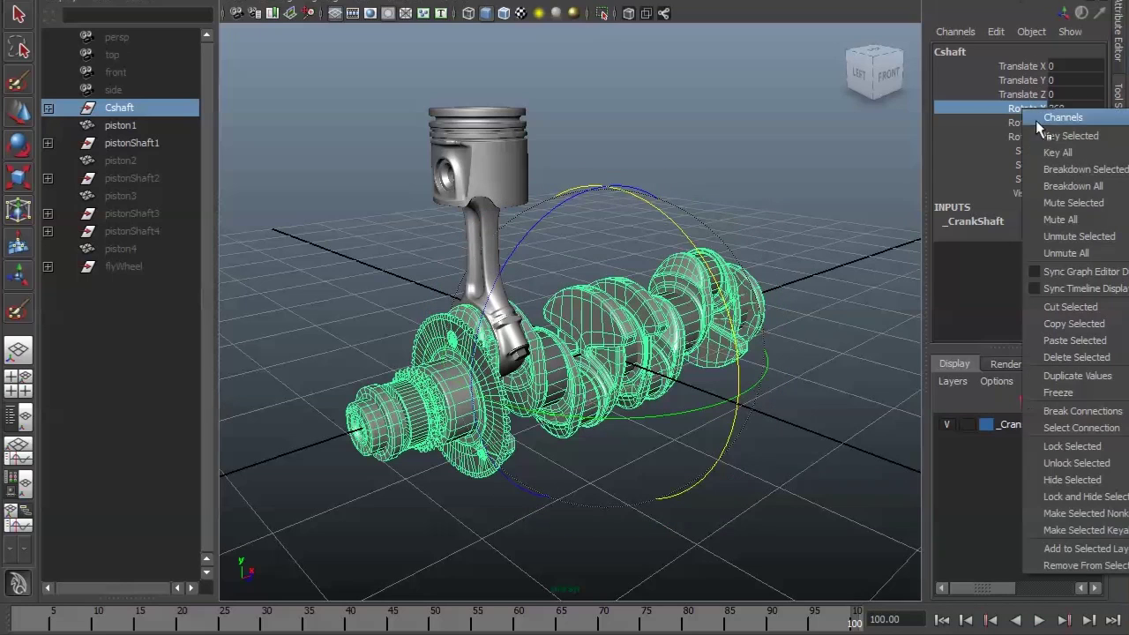
pyautogui.click(1014, 134)
# Set Cshaft's Rotate X to 0 on frame 1, key that channel, and play back the rotation.
pyautogui.moveTo(274, 616); pyautogui.dragTo(17, 616)
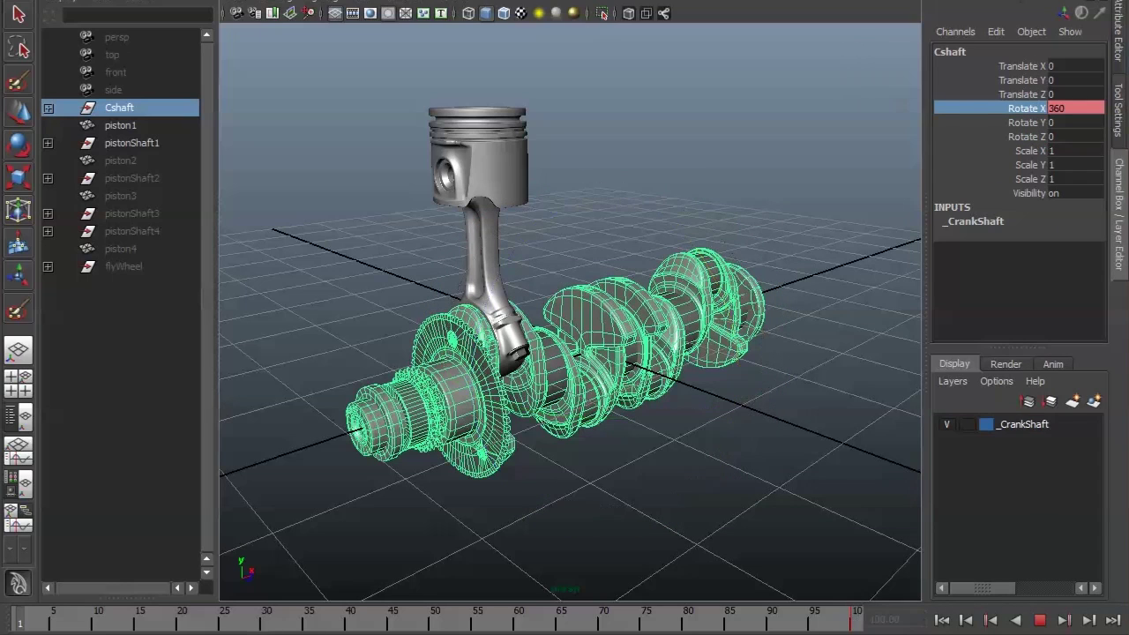
pyautogui.doubleClick(1071, 110)
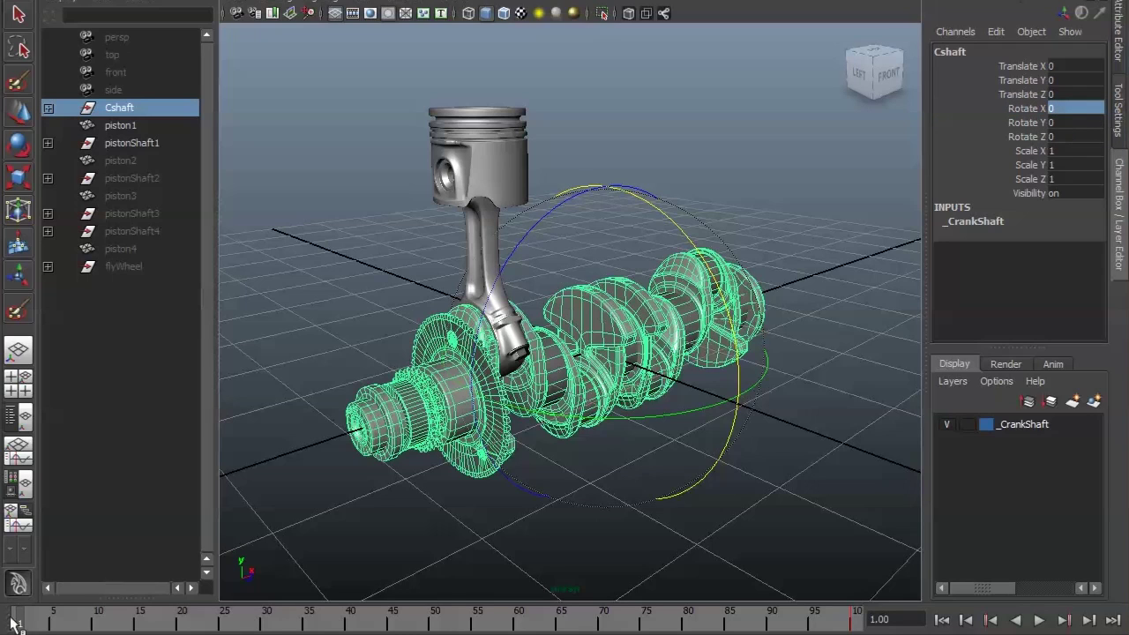
pyautogui.click(1033, 109)
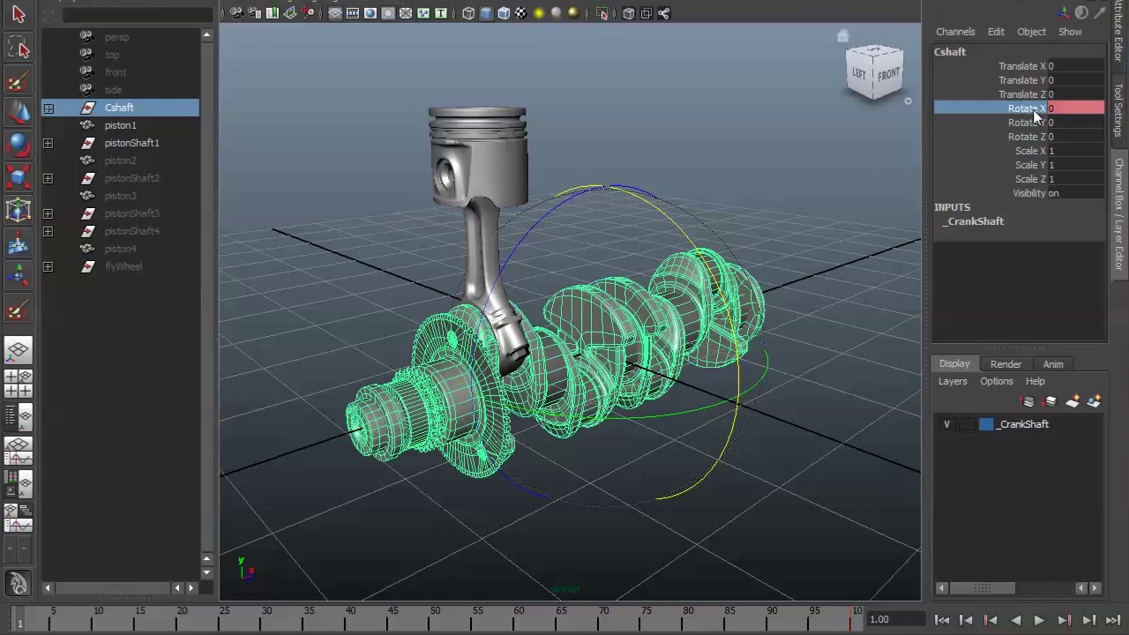
pyautogui.rightClick(1036, 113)
pyautogui.click(1082, 137)
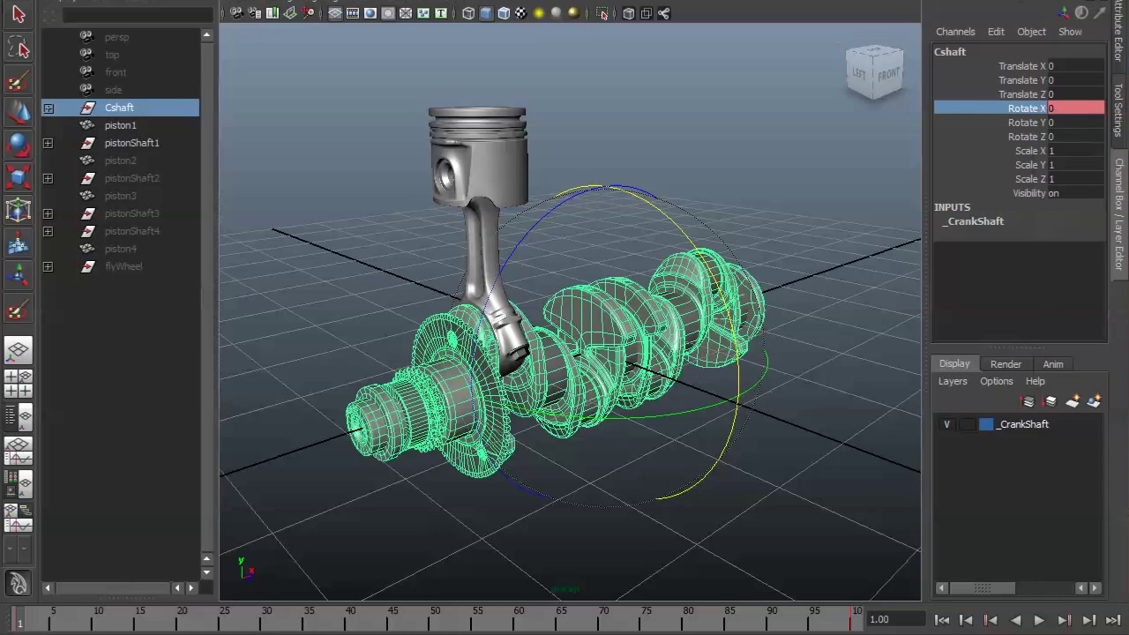
pyautogui.hotkey('alt', 'v')
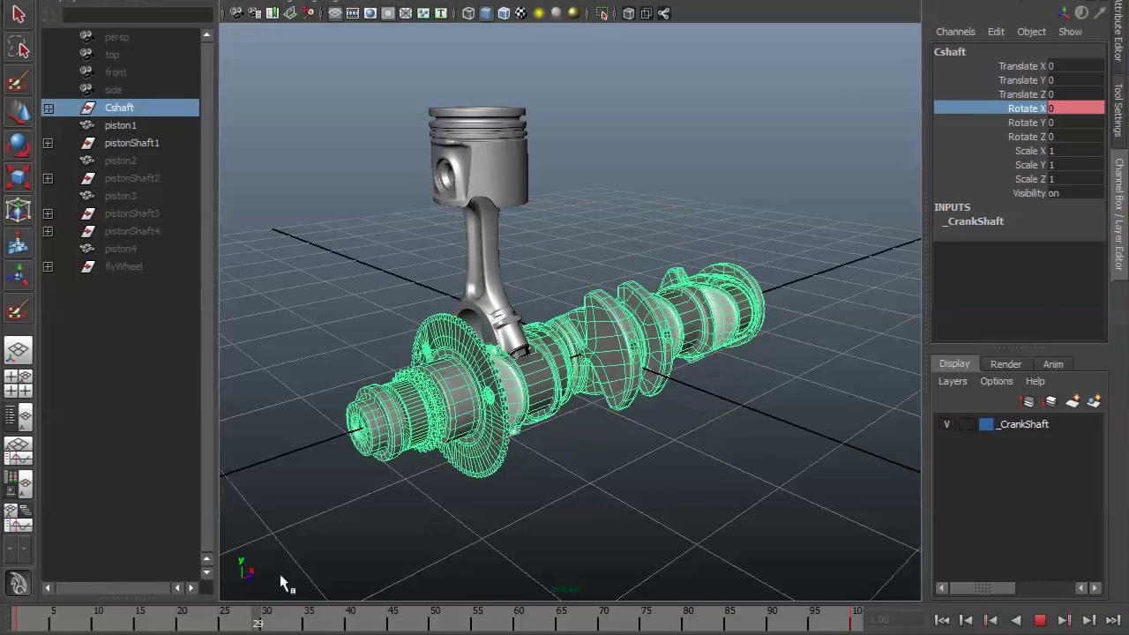
pyautogui.press('Escape')
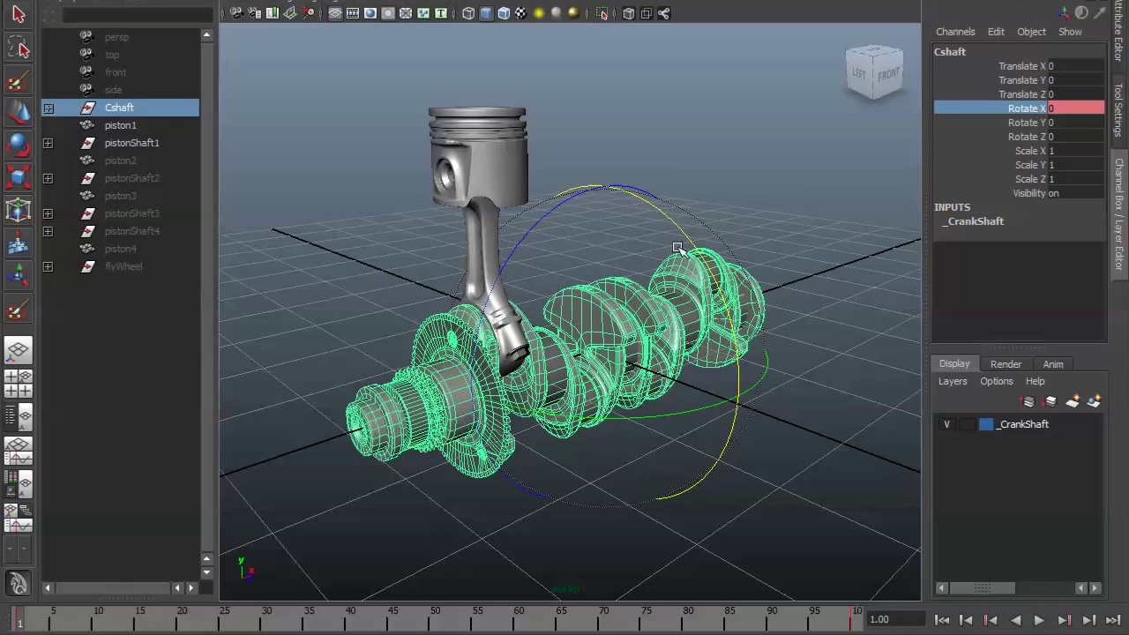
# Try rotating Cshaft by hand about its X axis and undo each test rotation.
pyautogui.click(727, 315)
pyautogui.moveTo(675, 222); pyautogui.dragTo(750, 337)
pyautogui.hotkey('ctrl', 'z')
pyautogui.click(837, 350)
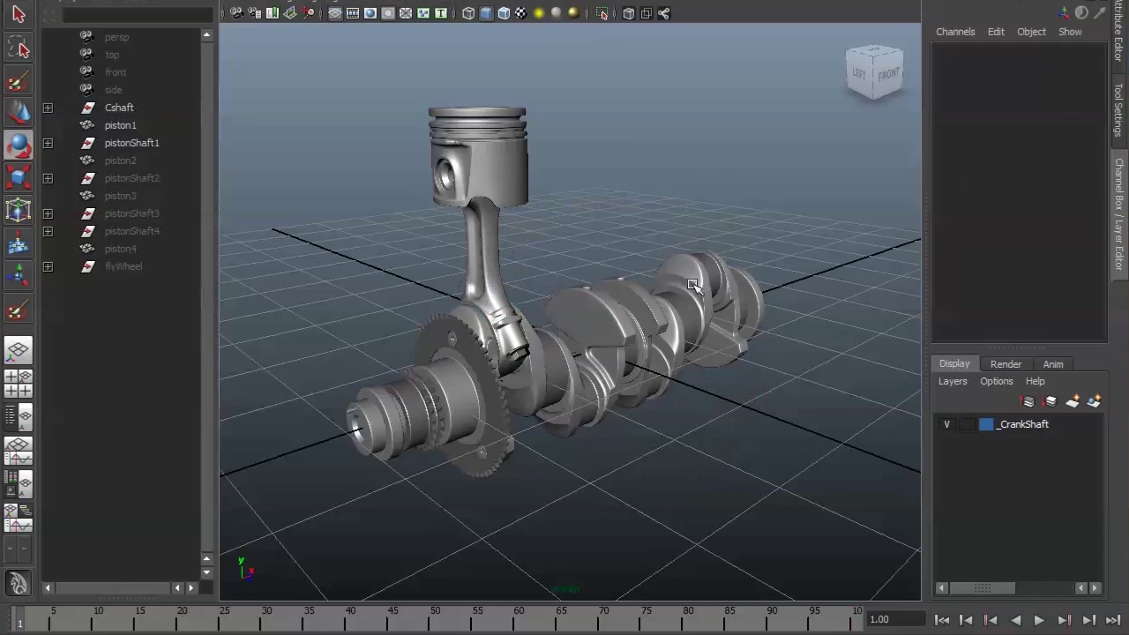
pyautogui.keyDown('alt'); pyautogui.moveTo(665, 302); pyautogui.dragTo(708, 330, button='right'); pyautogui.keyUp('alt')
pyautogui.keyDown('alt'); pyautogui.moveTo(706, 331); pyautogui.dragTo(617, 314); pyautogui.keyUp('alt')
pyautogui.click(123, 108)
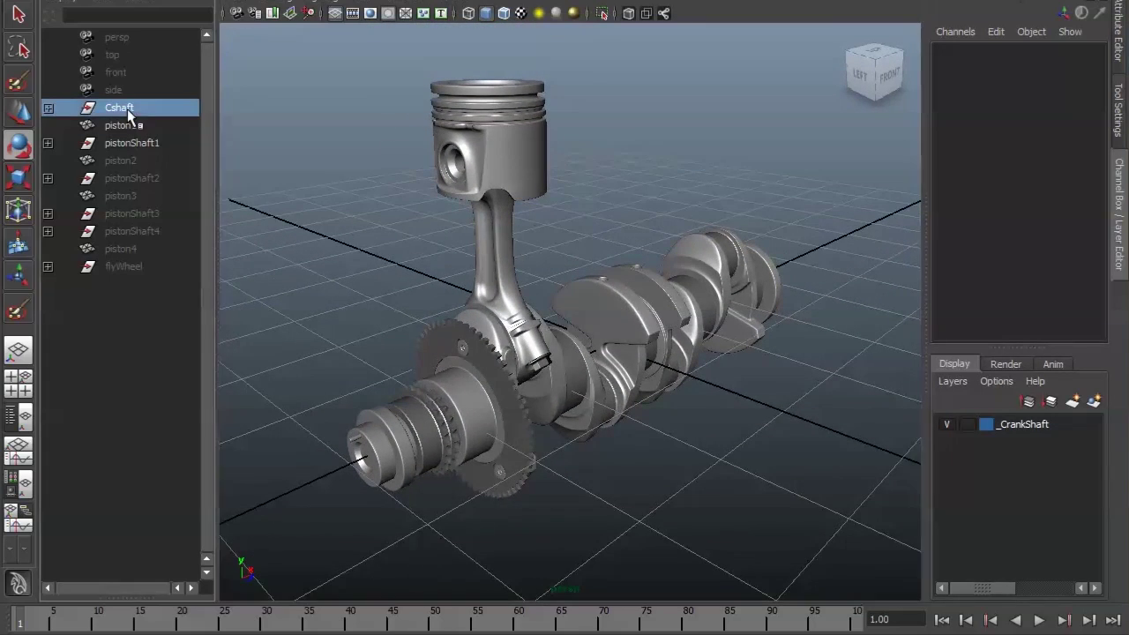
pyautogui.moveTo(701, 231); pyautogui.dragTo(770, 355)
pyautogui.hotkey('ctrl', 'z')
# Hide piston1 so that only pistonShaft1 and the crankshaft are displayed.
pyautogui.click(146, 126)
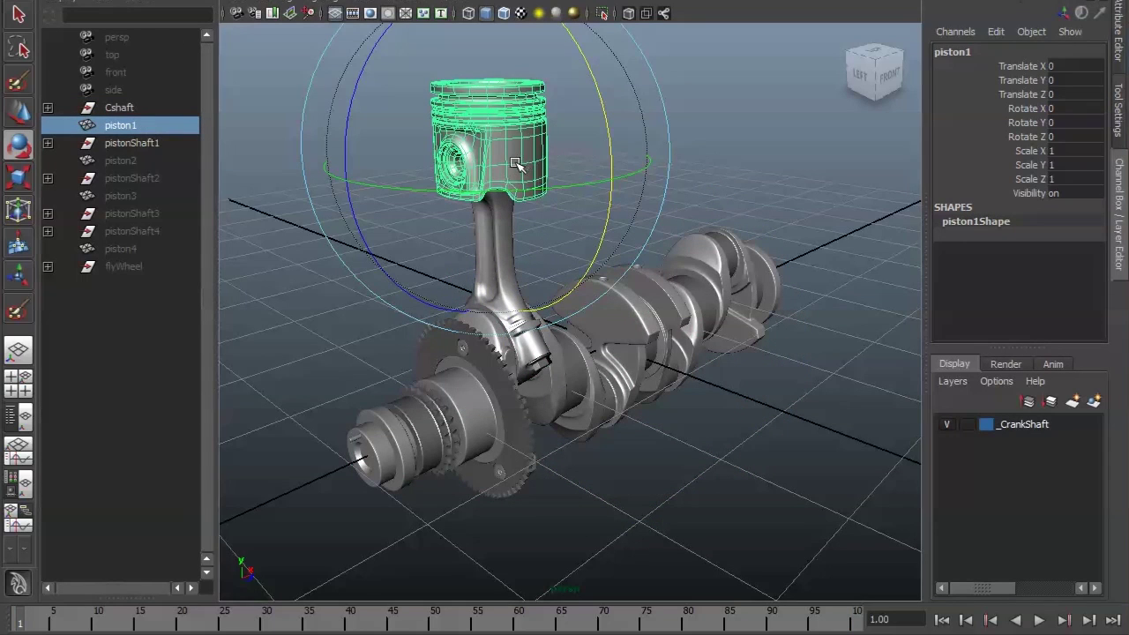
pyautogui.hotkey('ctrl', 'h')
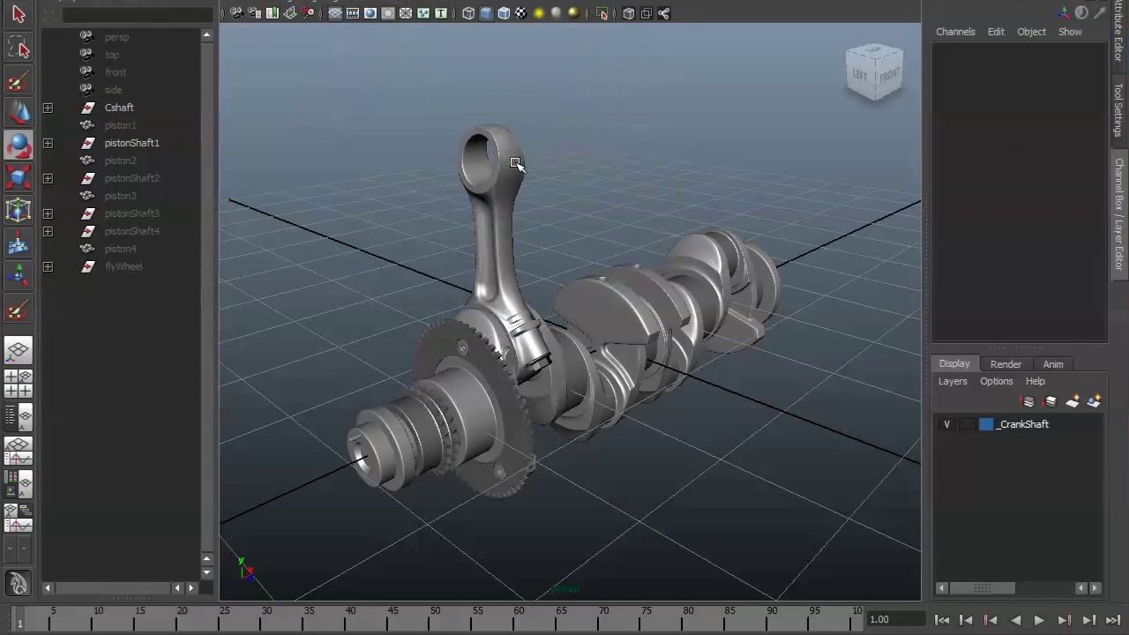
# Try rotating pistonShaft1 about its lower ring in perspective and in the wireframe side view, undoing each rotation.
pyautogui.click(140, 144)
pyautogui.moveTo(577, 251); pyautogui.dragTo(631, 360)
pyautogui.hotkey('ctrl', 'z')
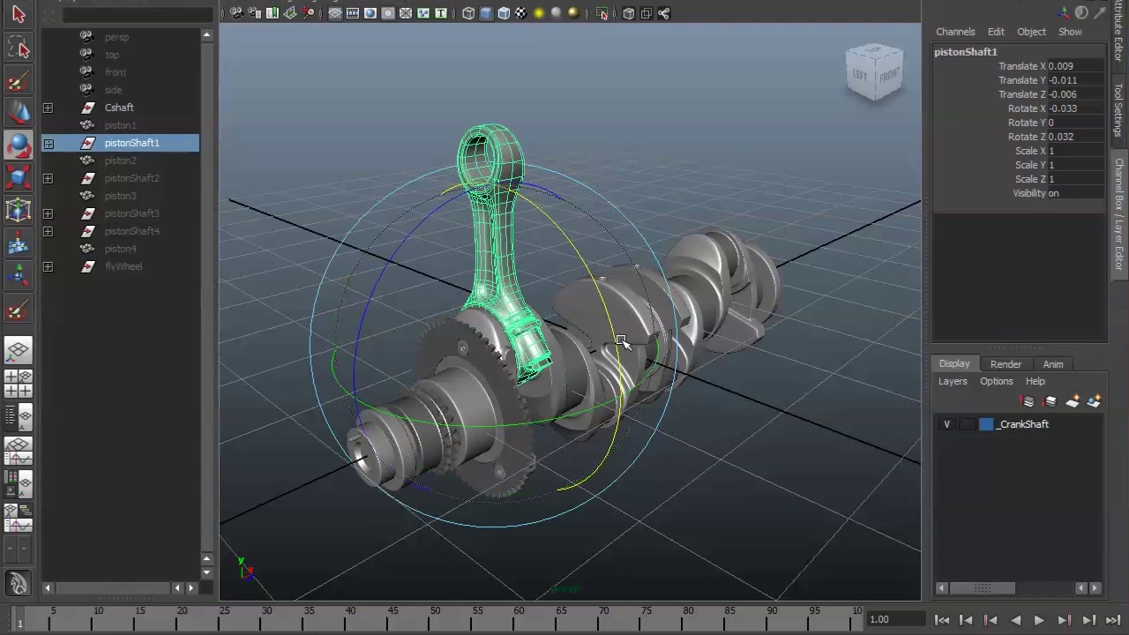
pyautogui.press('space')
pyautogui.moveTo(605, 315); pyautogui.dragTo(641, 306)
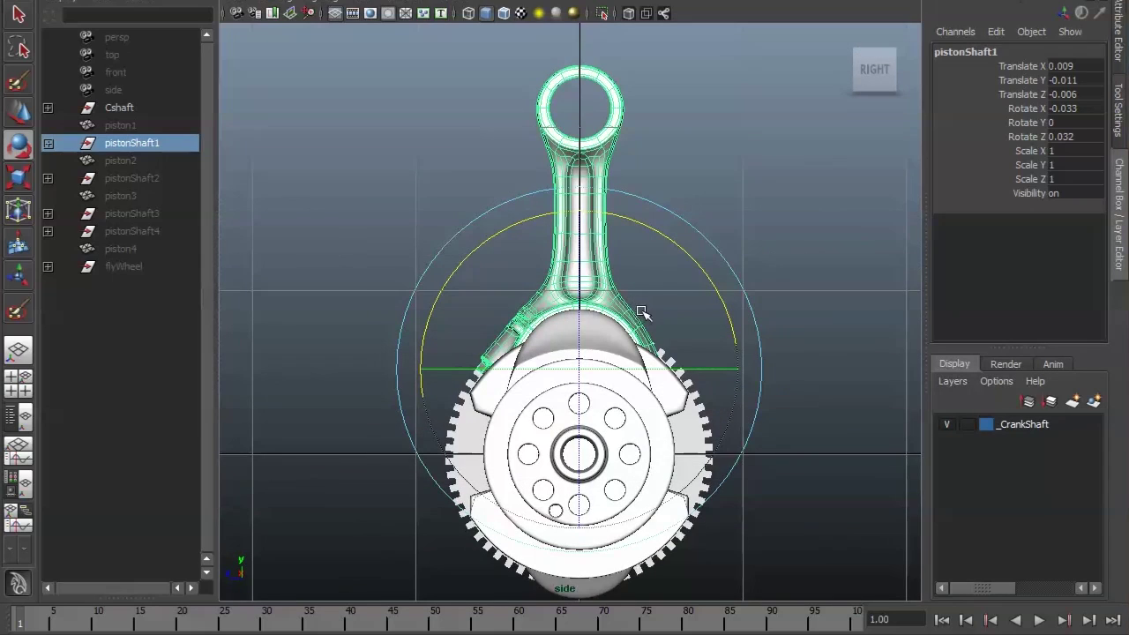
pyautogui.press('4')
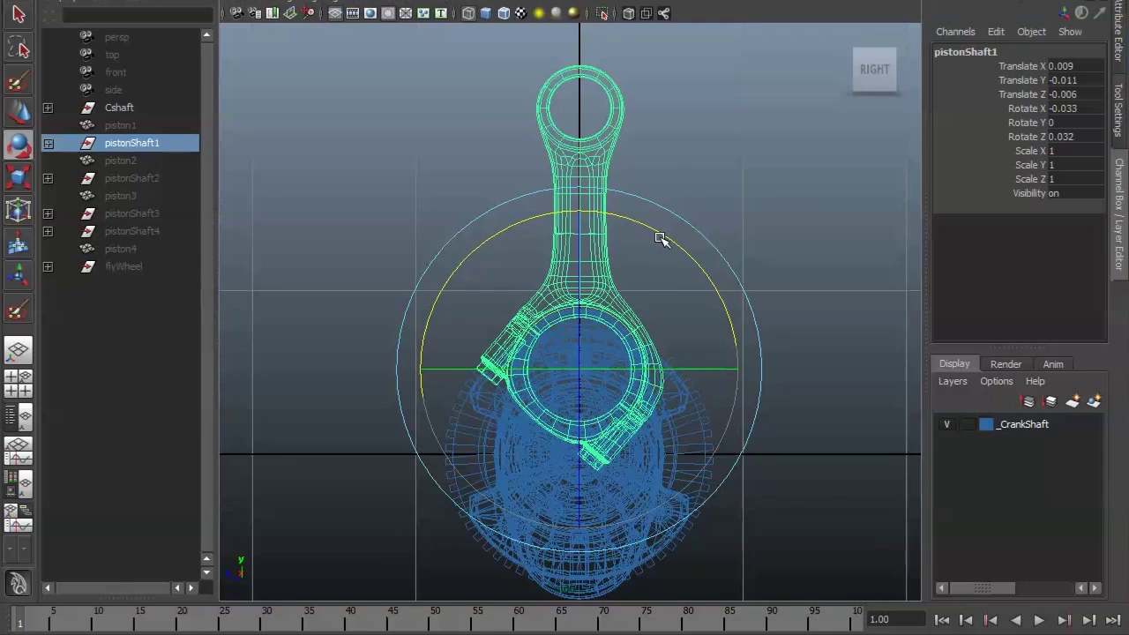
pyautogui.moveTo(659, 237); pyautogui.dragTo(594, 316)
pyautogui.hotkey('ctrl', 'z')
# Return to the shaded perspective view, try rotating pistonShaft1 about X once more, and undo it.
pyautogui.press('space')
pyautogui.moveTo(574, 245); pyautogui.dragTo(564, 252)
pyautogui.press('5')
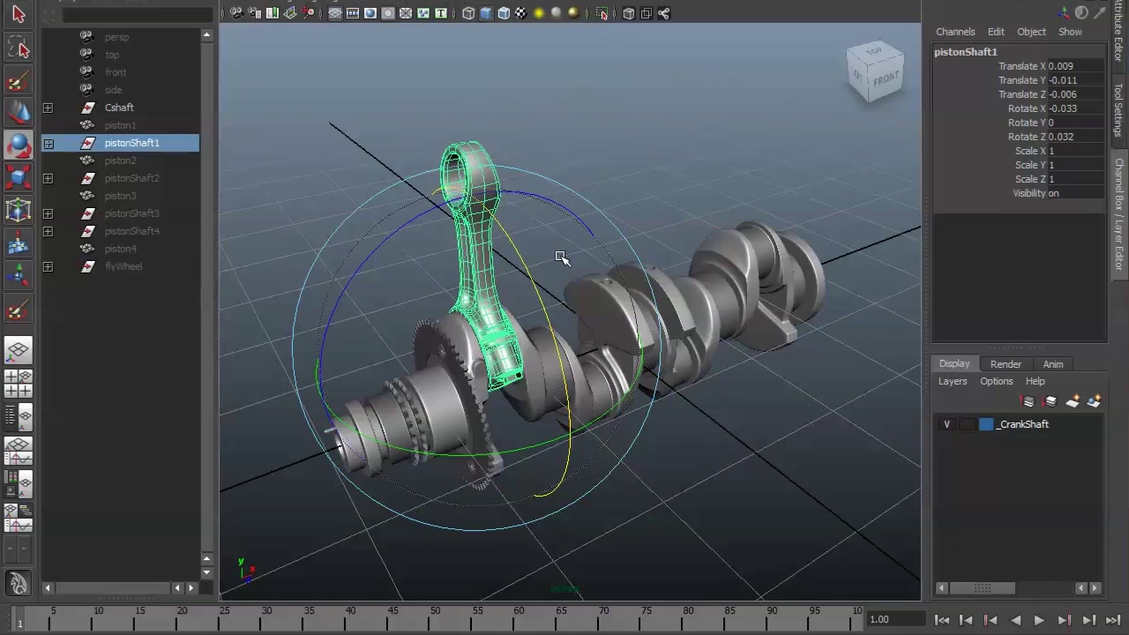
pyautogui.moveTo(524, 262); pyautogui.dragTo(556, 402)
pyautogui.hotkey('ctrl', 'z')
pyautogui.keyDown('alt'); pyautogui.moveTo(544, 300); pyautogui.dragTo(617, 306); pyautogui.keyUp('alt')
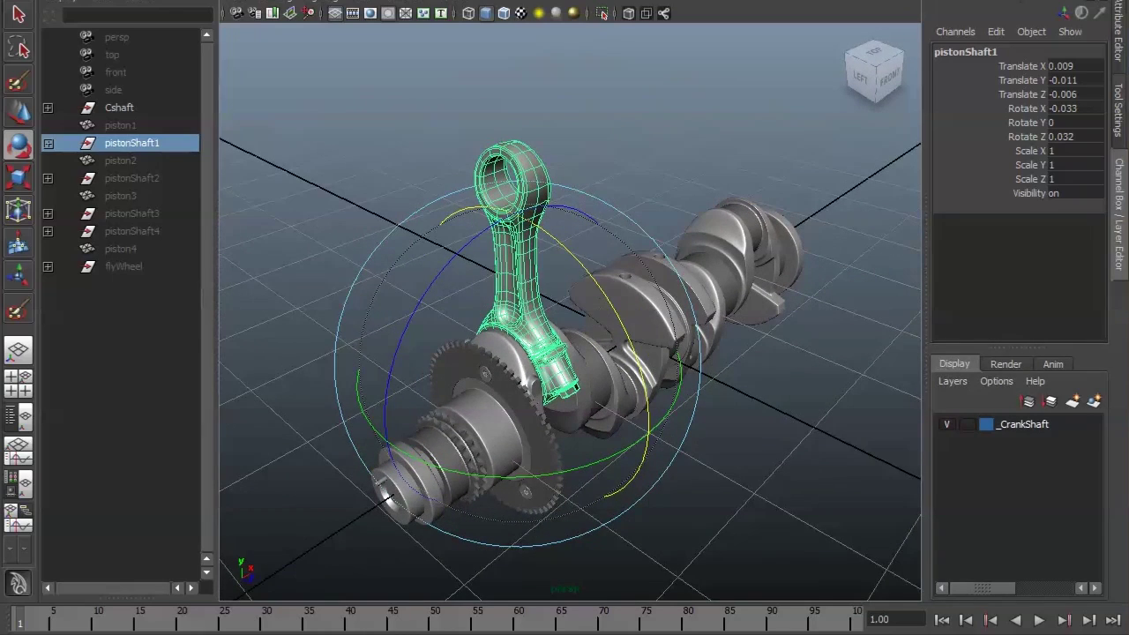
# Scrub the animation from frame 1 to frame 25 to examine the crankshaft's motion relative to pistonShaft1.
pyautogui.moveTo(25, 621)
pyautogui.mouseDown()
pyautogui.moveTo(383, 621)
pyautogui.moveTo(20, 621)
pyautogui.mouseUp()
pyautogui.moveTo(24, 623); pyautogui.dragTo(224, 622)
pyautogui.click(732, 468)
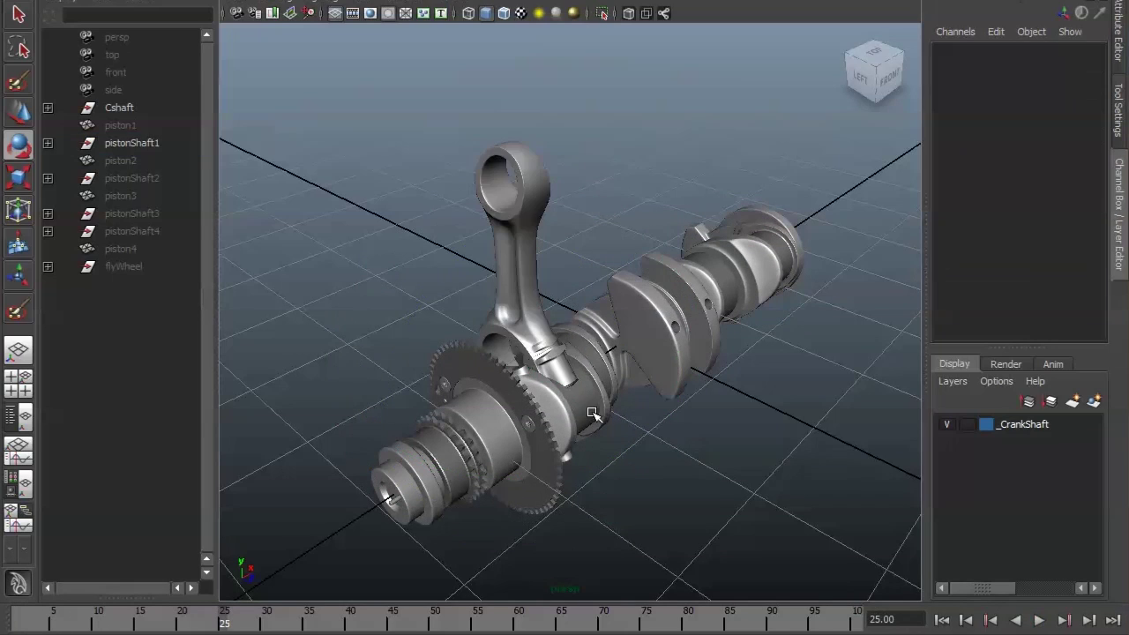
# Select the crankpin surface polySurface1 and compare its alignment with pistonShaft1 in the wireframe side view at frames 25 and 1.
pyautogui.click(596, 445)
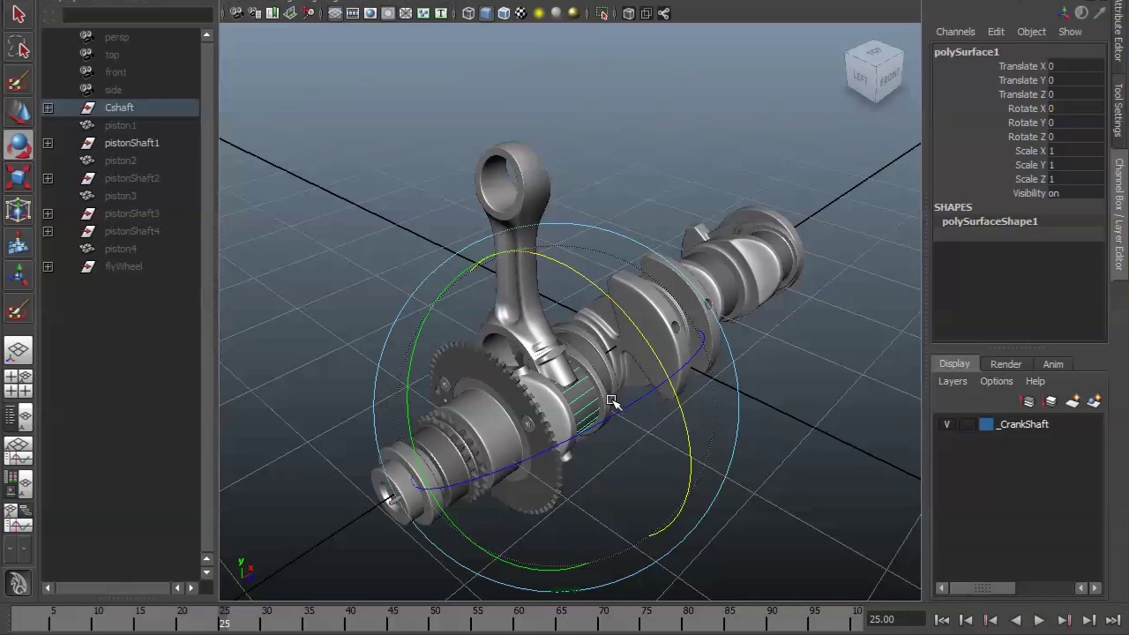
pyautogui.scroll(5, 585, 298)
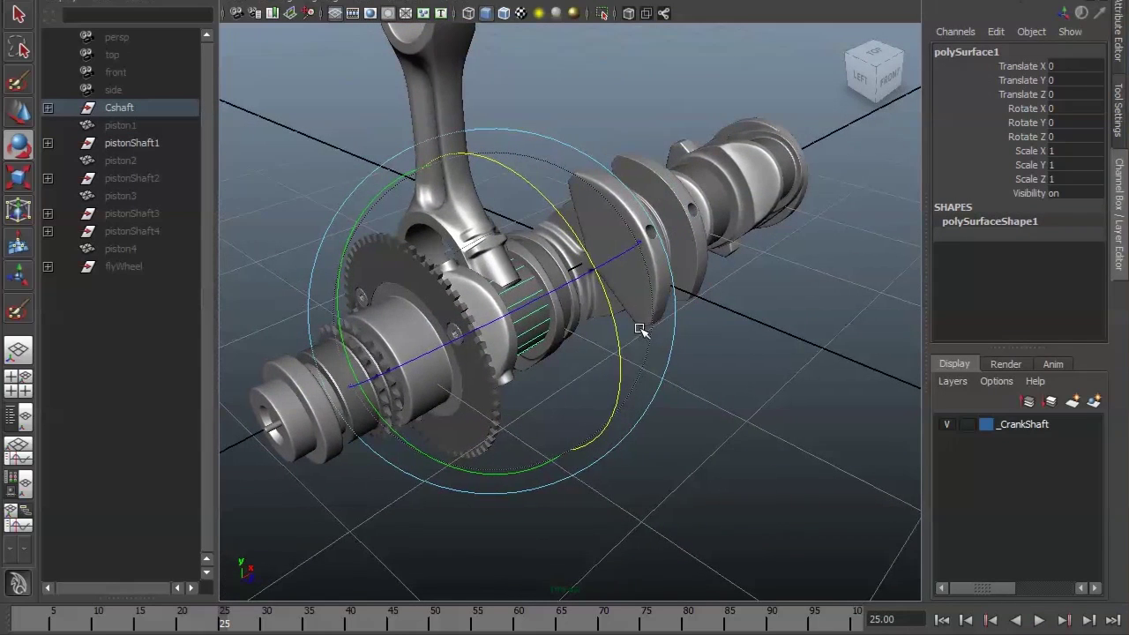
pyautogui.press('space')
pyautogui.moveTo(640, 337); pyautogui.dragTo(674, 333)
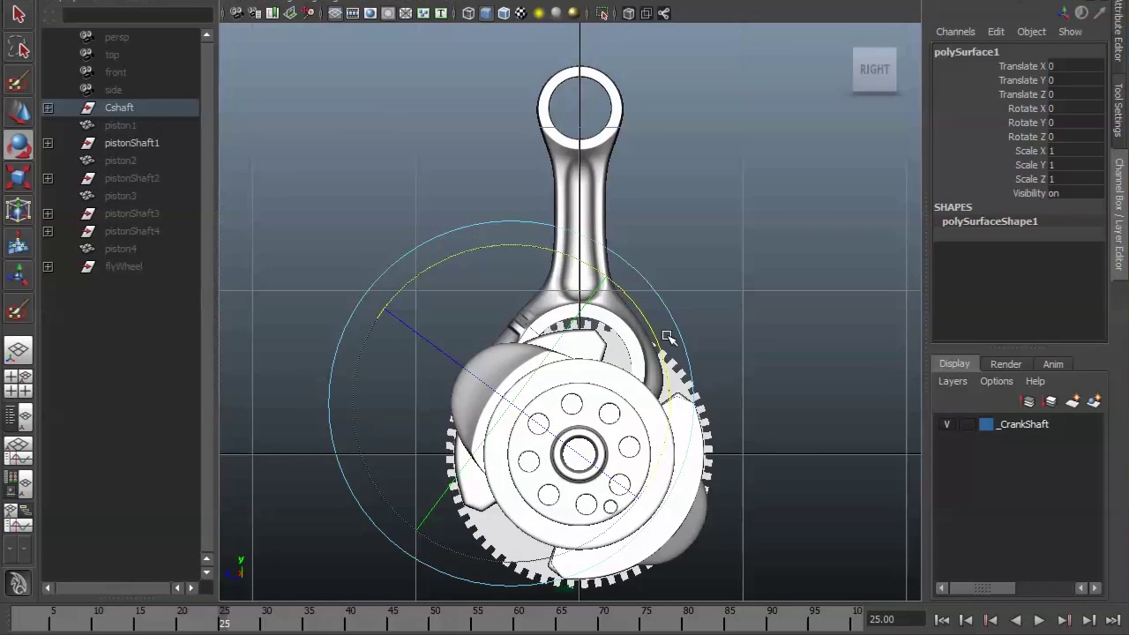
pyautogui.press('4')
pyautogui.scroll(3, 545, 327)
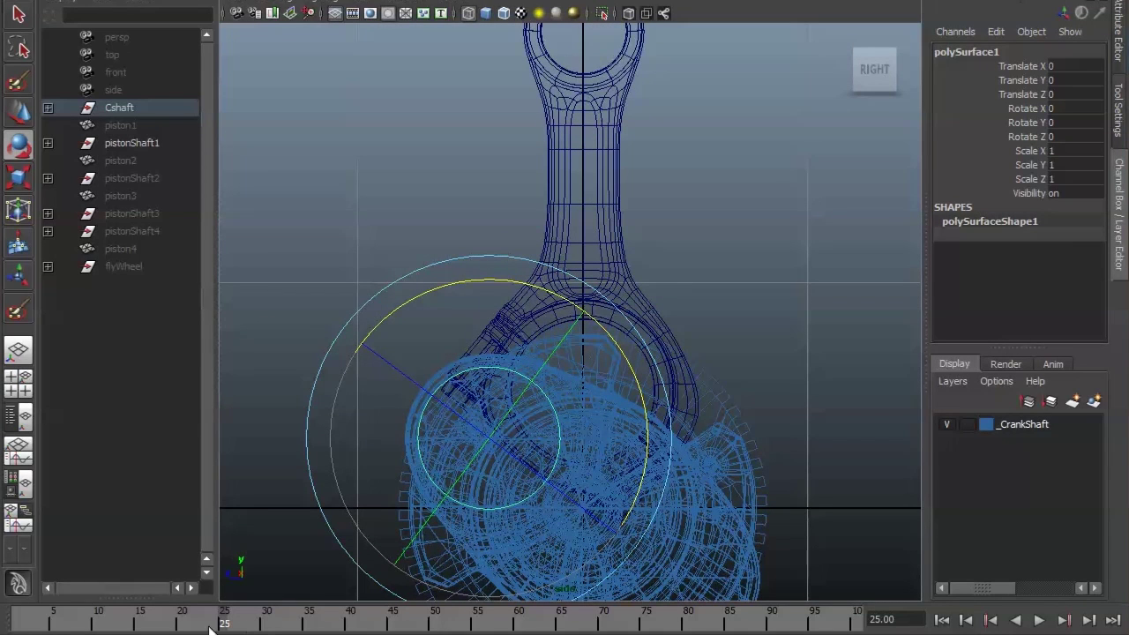
pyautogui.moveTo(223, 623); pyautogui.dragTo(19, 624)
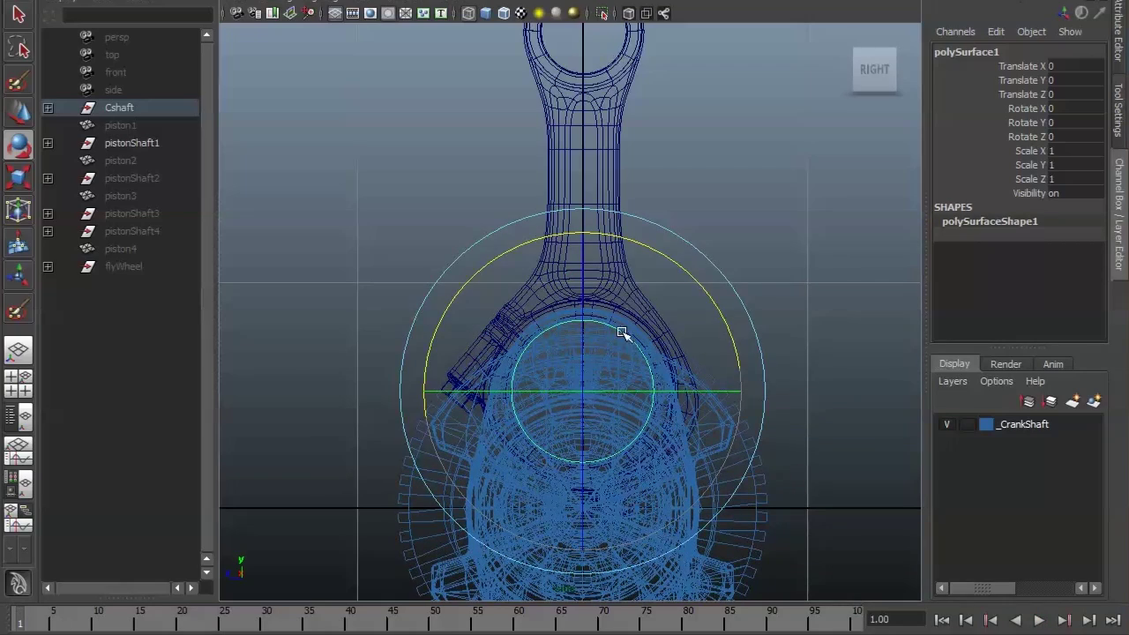
# Point-constrain pistonShaft1 to the crankpin surface polySurface1 on all axes, without maintaining offset and with weight 1.
pyautogui.press('space')
pyautogui.moveTo(603, 409); pyautogui.dragTo(639, 424)
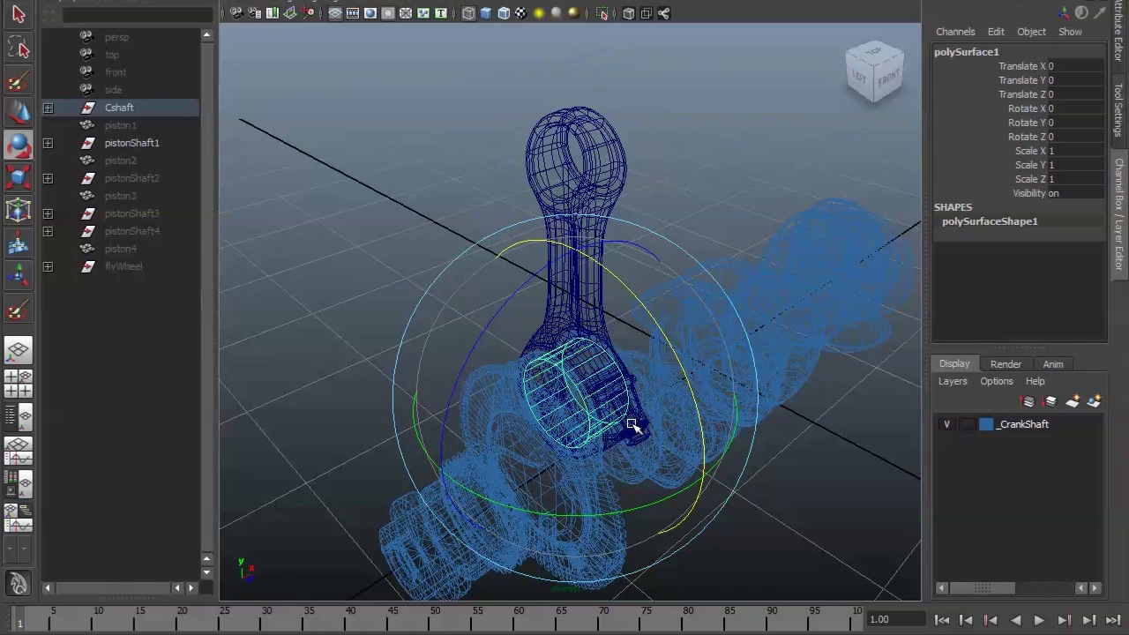
pyautogui.keyDown('alt'); pyautogui.moveTo(666, 467); pyautogui.dragTo(649, 452); pyautogui.keyUp('alt')
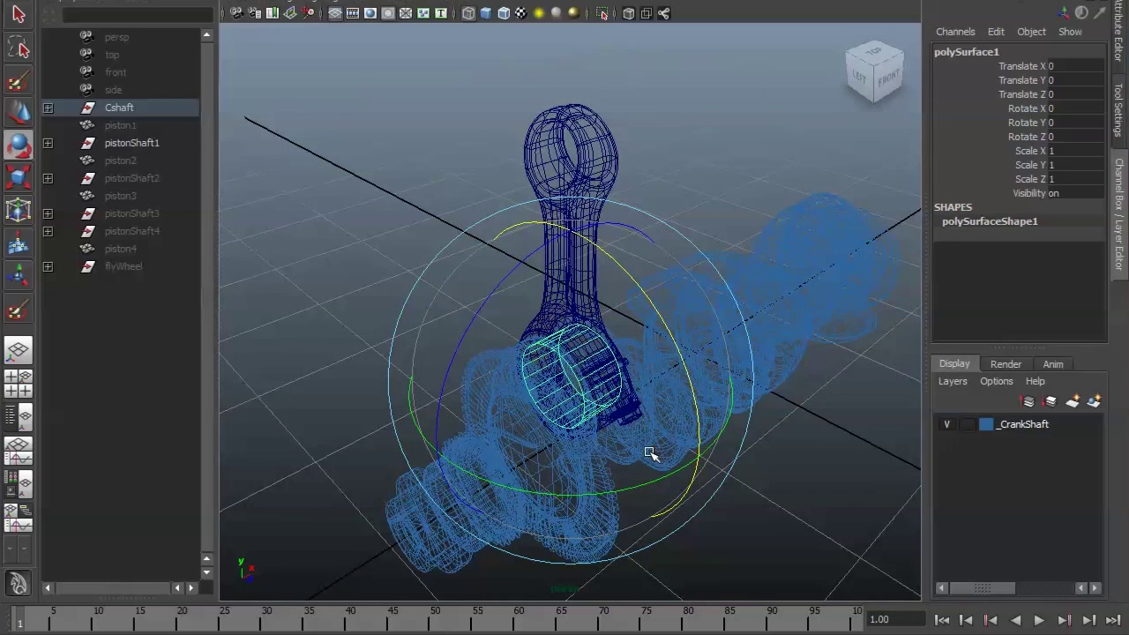
pyautogui.click(142, 145)
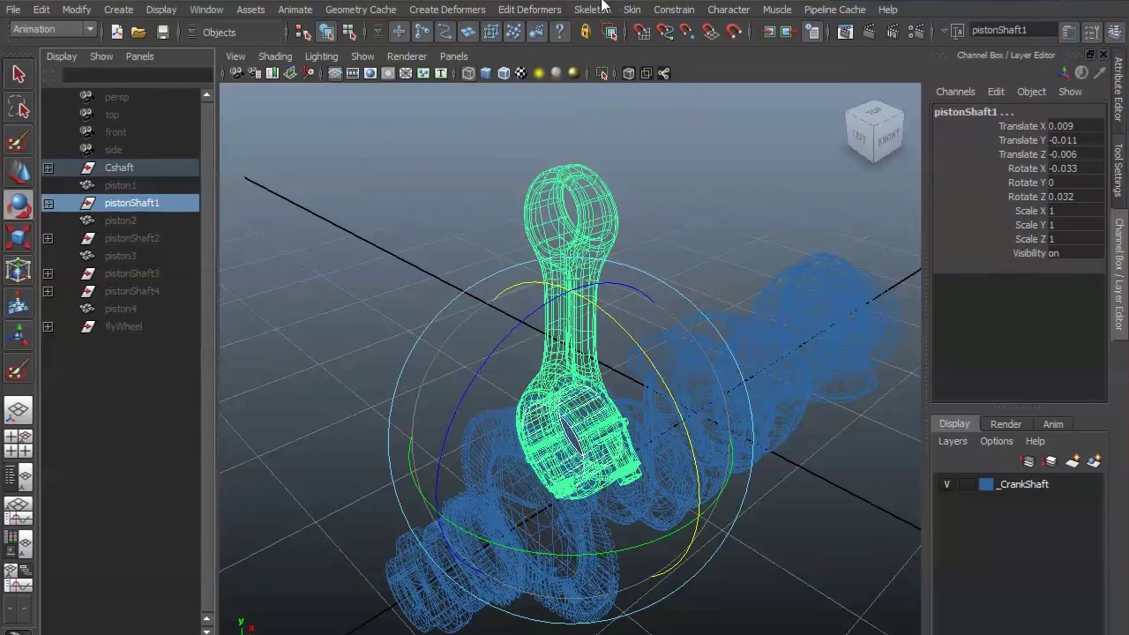
pyautogui.click(672, 8)
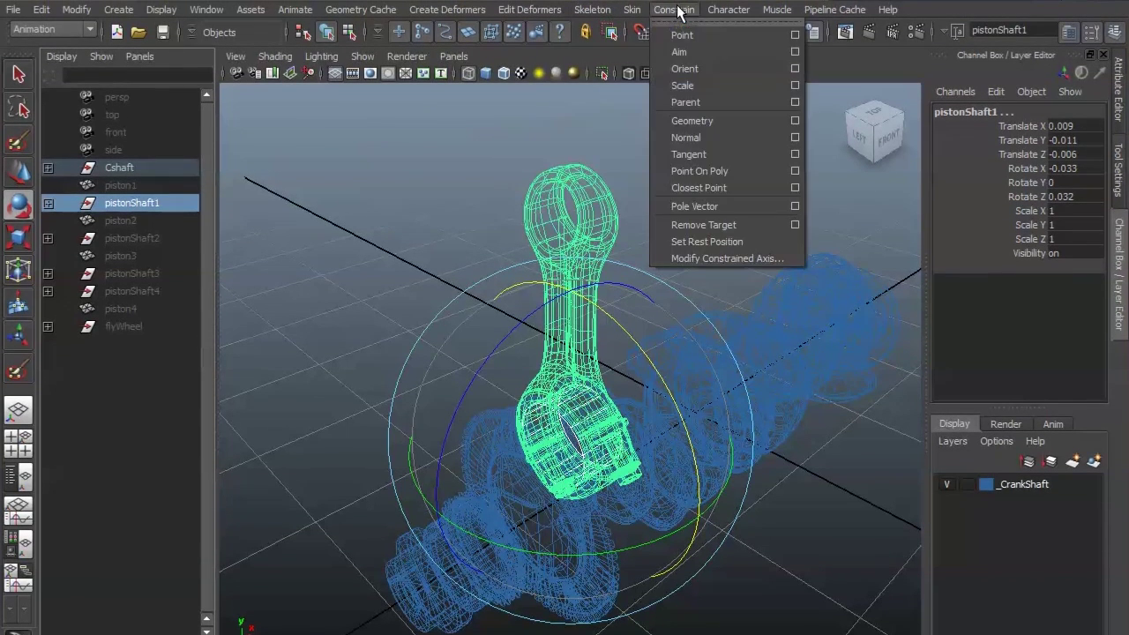
pyautogui.click(795, 36)
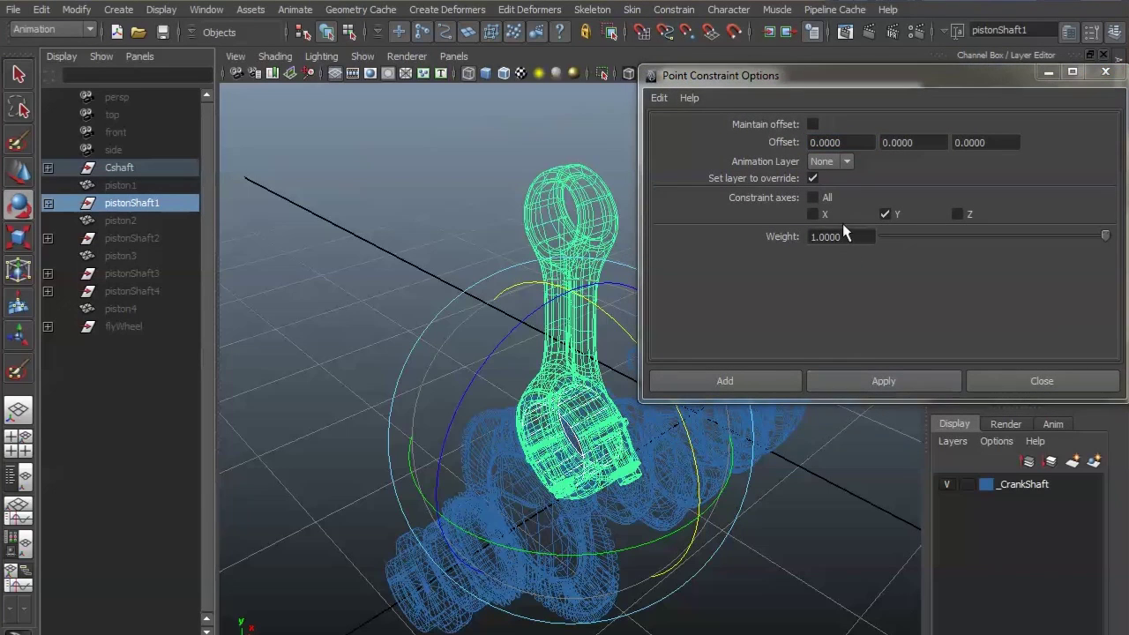
pyautogui.click(812, 198)
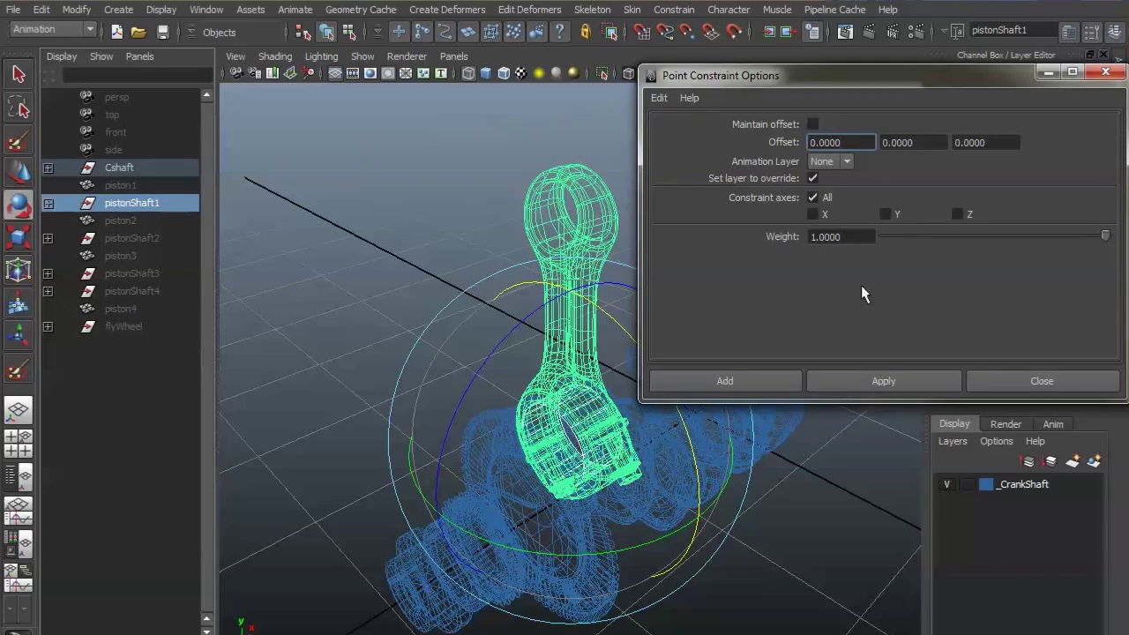
pyautogui.click(738, 380)
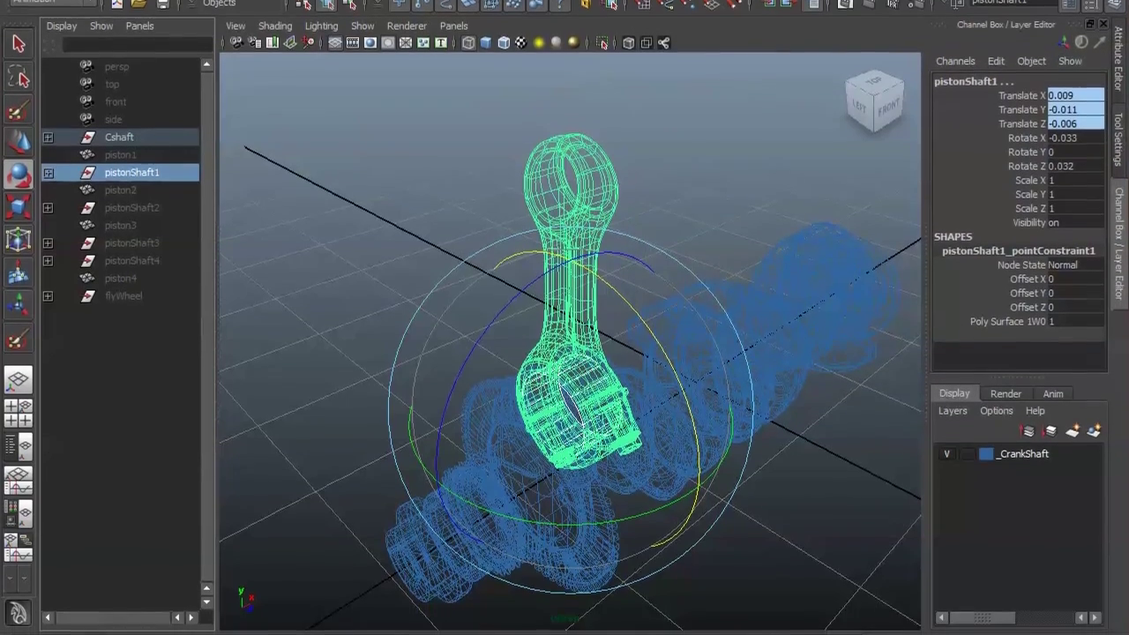
# Play and scrub the animation to examine how pistonShaft1 follows the crankpin, then return to frame 1 in the side view.
pyautogui.moveTo(53, 634); pyautogui.dragTo(648, 634)
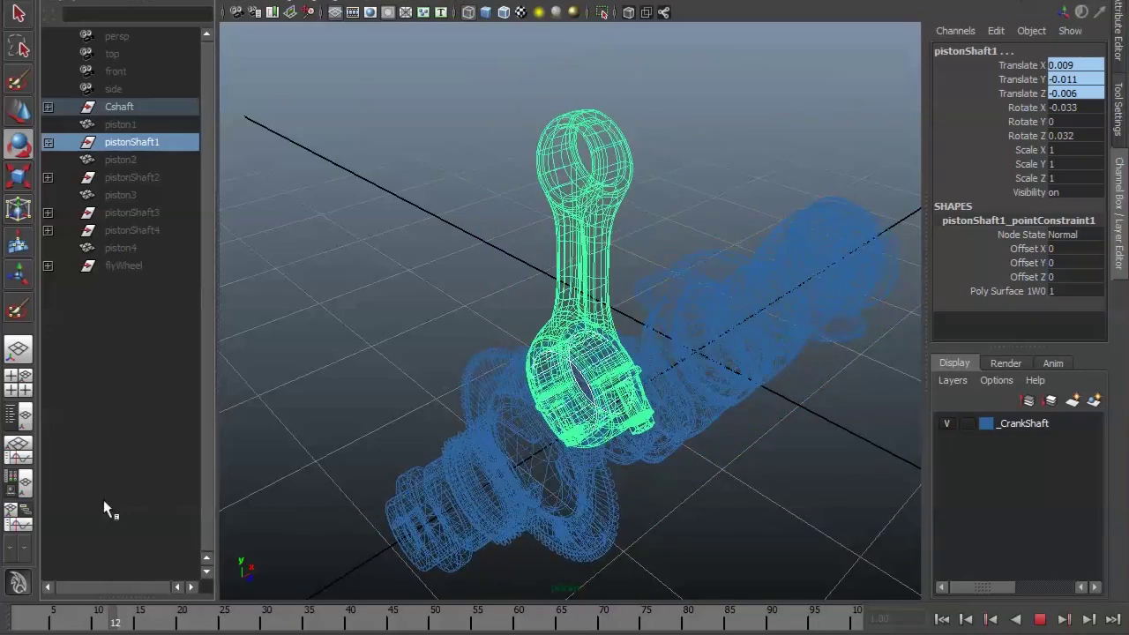
pyautogui.press('Escape')
pyautogui.press('e')
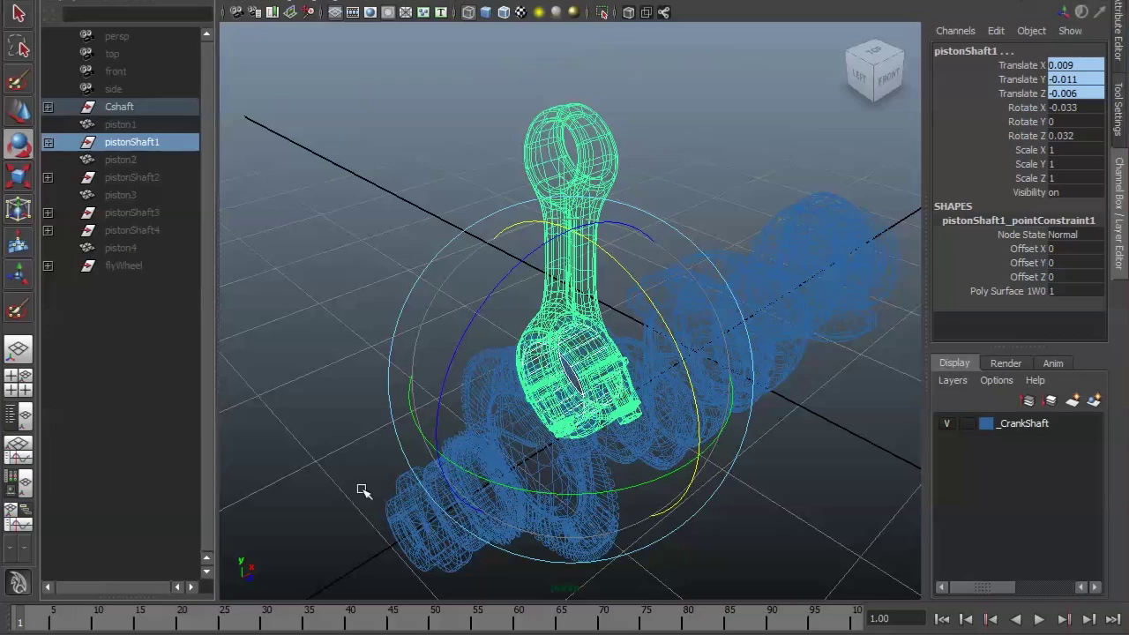
pyautogui.hotkey('alt', 'v')
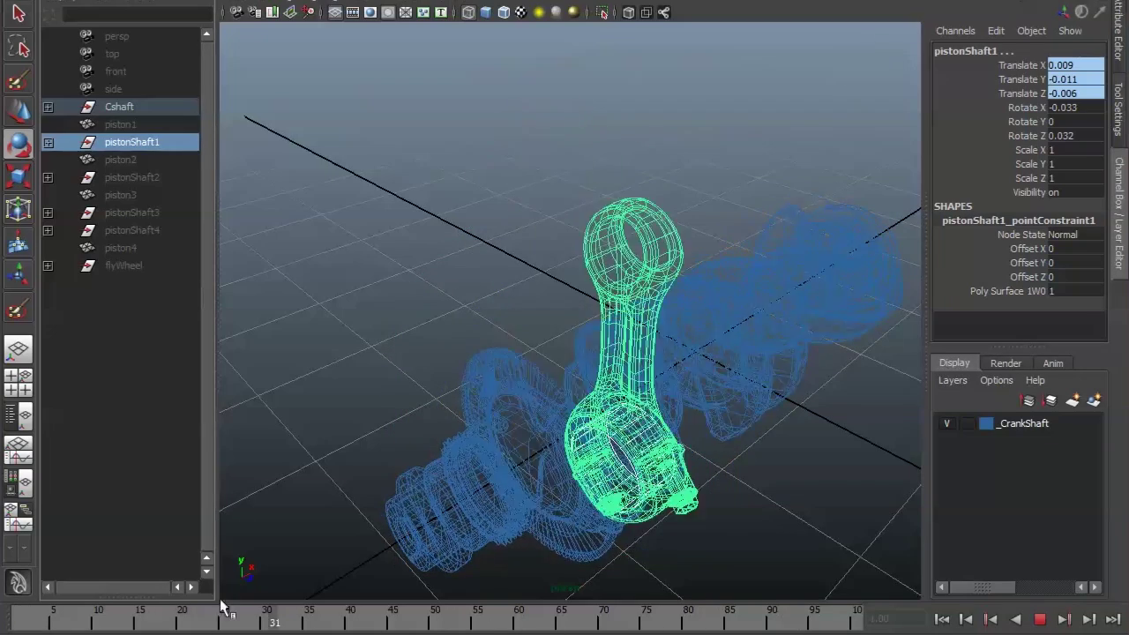
pyautogui.click(19, 619)
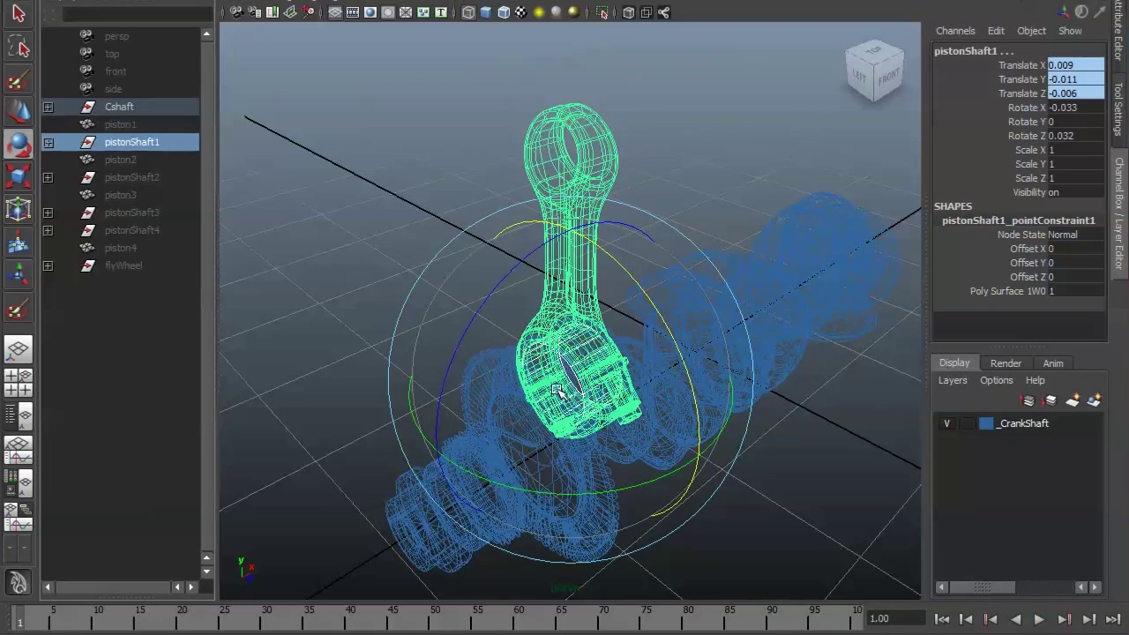
pyautogui.press('space')
pyautogui.moveTo(557, 391); pyautogui.dragTo(605, 390)
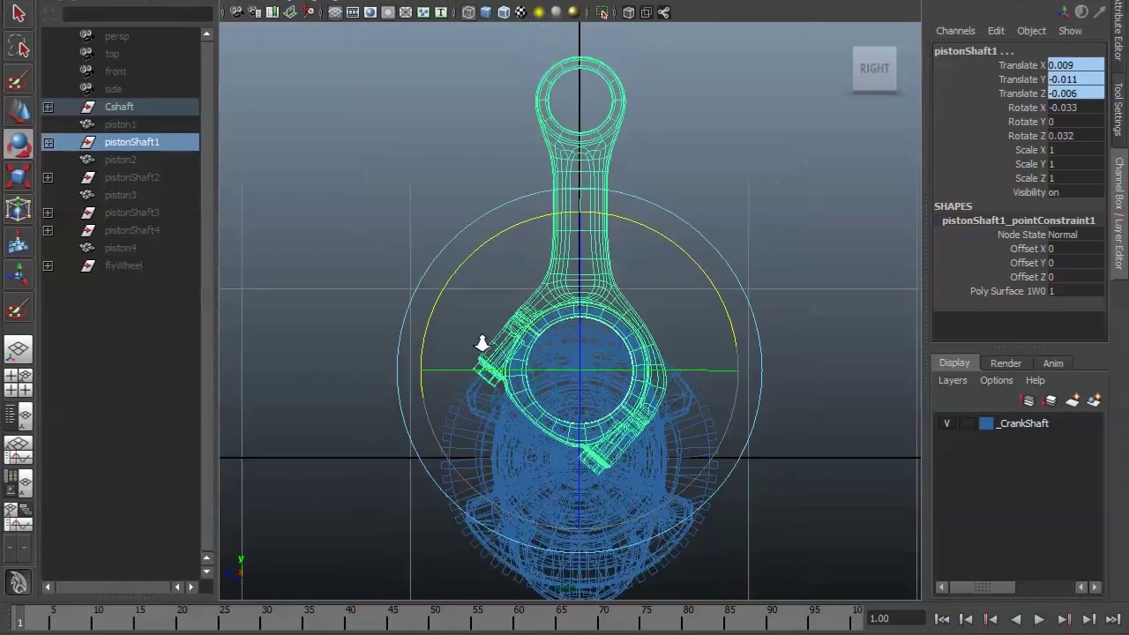
pyautogui.keyDown('alt'); pyautogui.moveTo(481, 343); pyautogui.dragTo(445, 343, button='right'); pyautogui.keyUp('alt')
pyautogui.moveTo(34, 616)
pyautogui.mouseDown()
pyautogui.moveTo(535, 621)
pyautogui.moveTo(16, 620)
pyautogui.mouseUp()
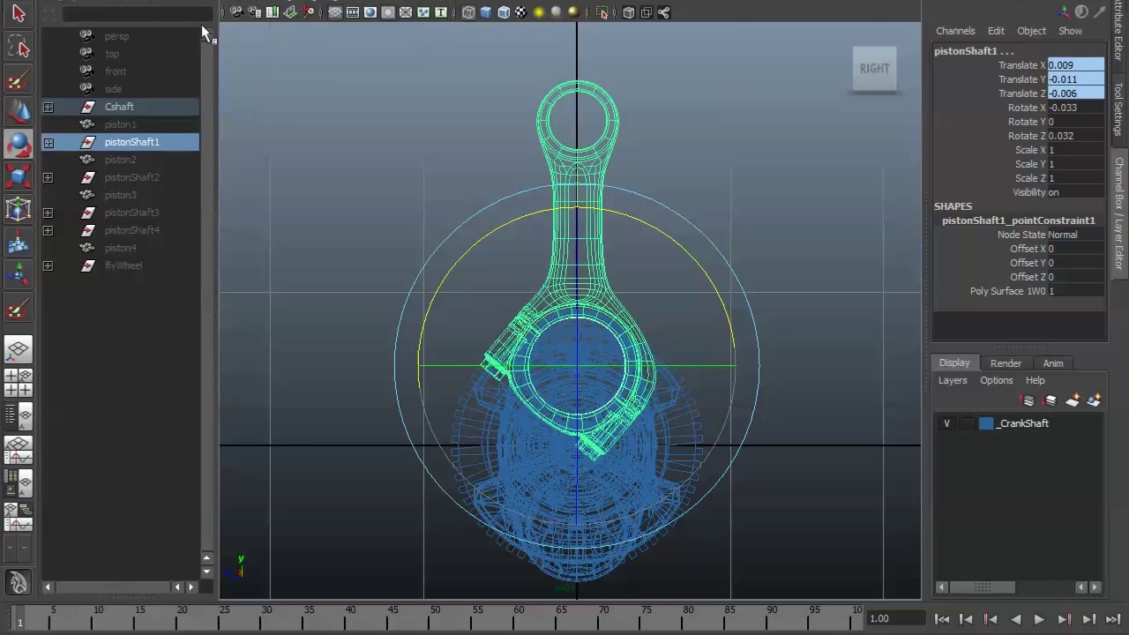
# Create a locator and move it beside pistonShaft1's upper ring in the side view, at about Translate Y 21.155 and Z -4.541.
pyautogui.click(119, 8)
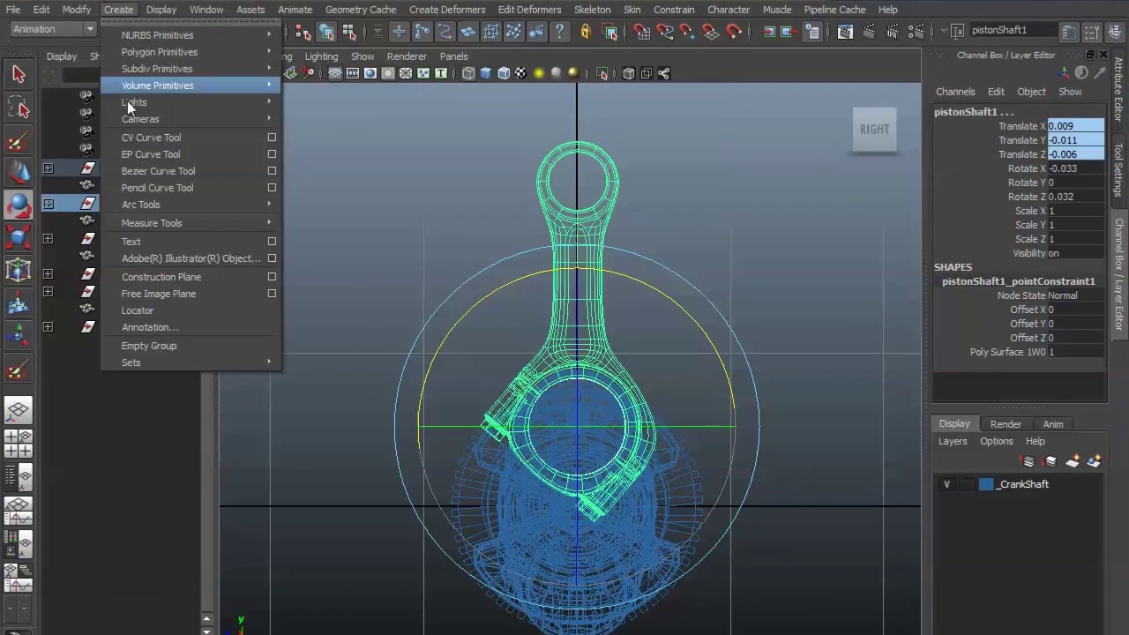
pyautogui.click(139, 310)
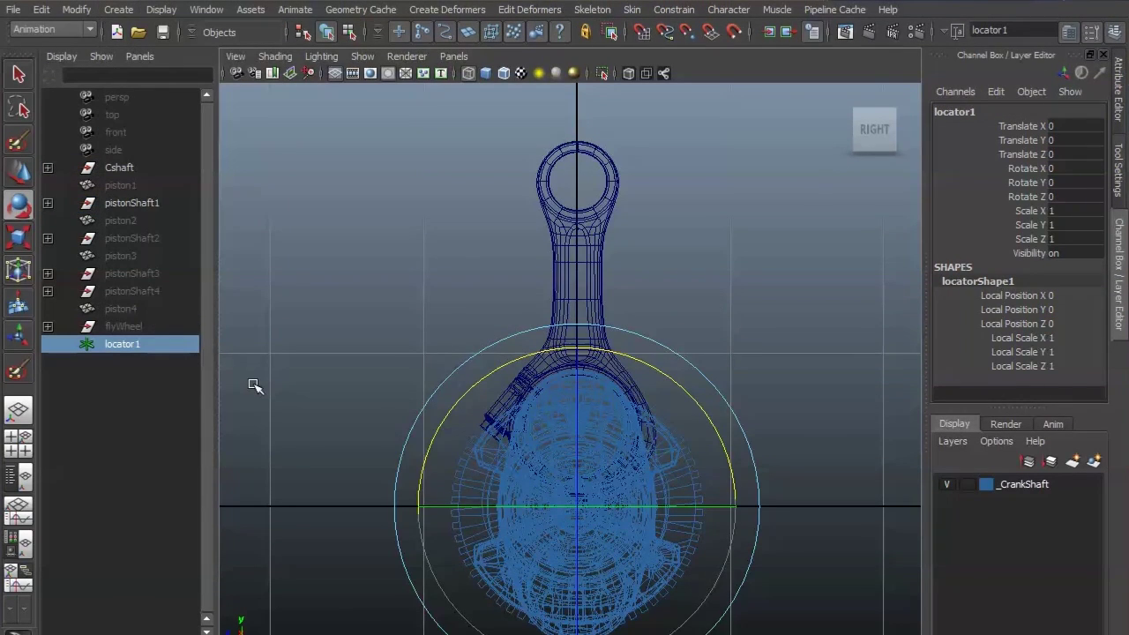
pyautogui.press('w')
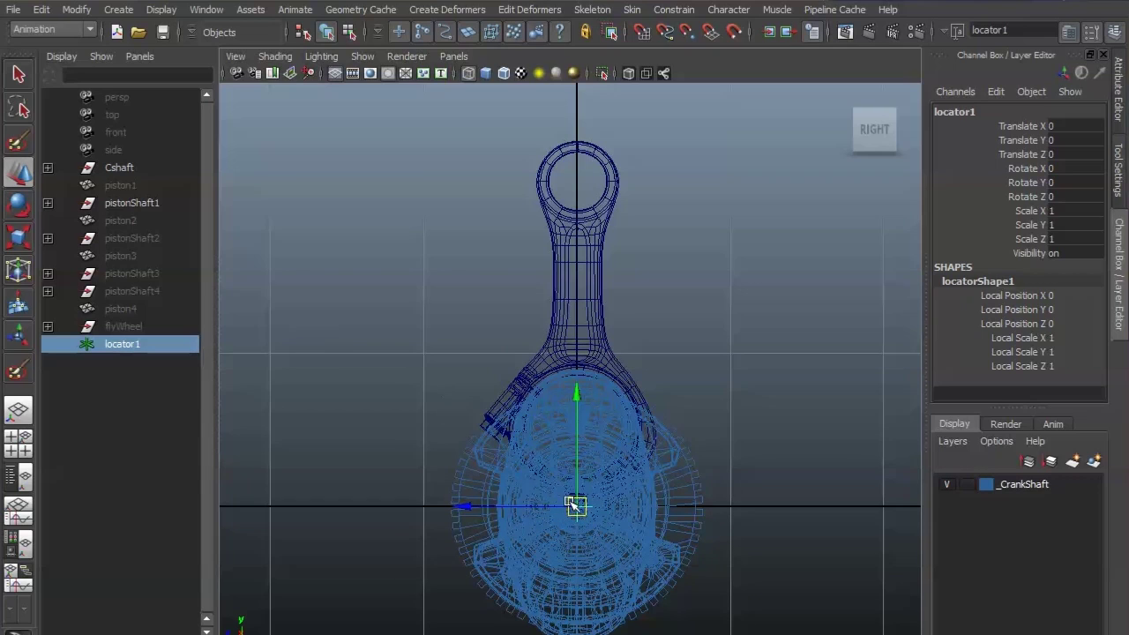
pyautogui.moveTo(577, 506); pyautogui.dragTo(647, 183)
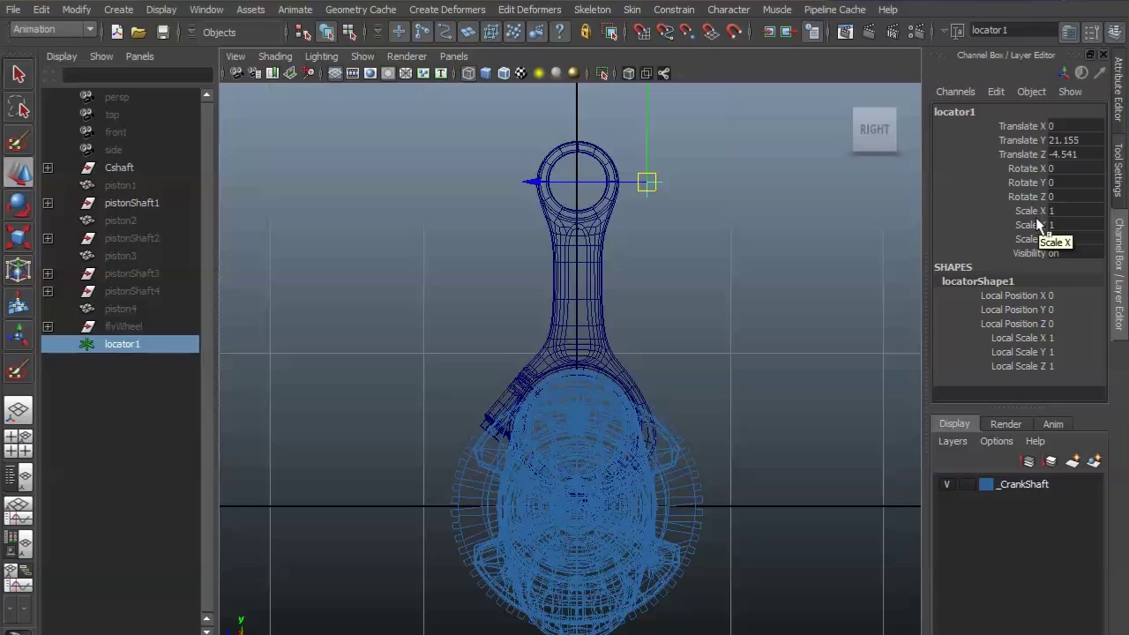
# Enlarge the locator by setting its Local Scale X, Y and Z to 5.5.
pyautogui.moveTo(1023, 344); pyautogui.dragTo(1022, 364)
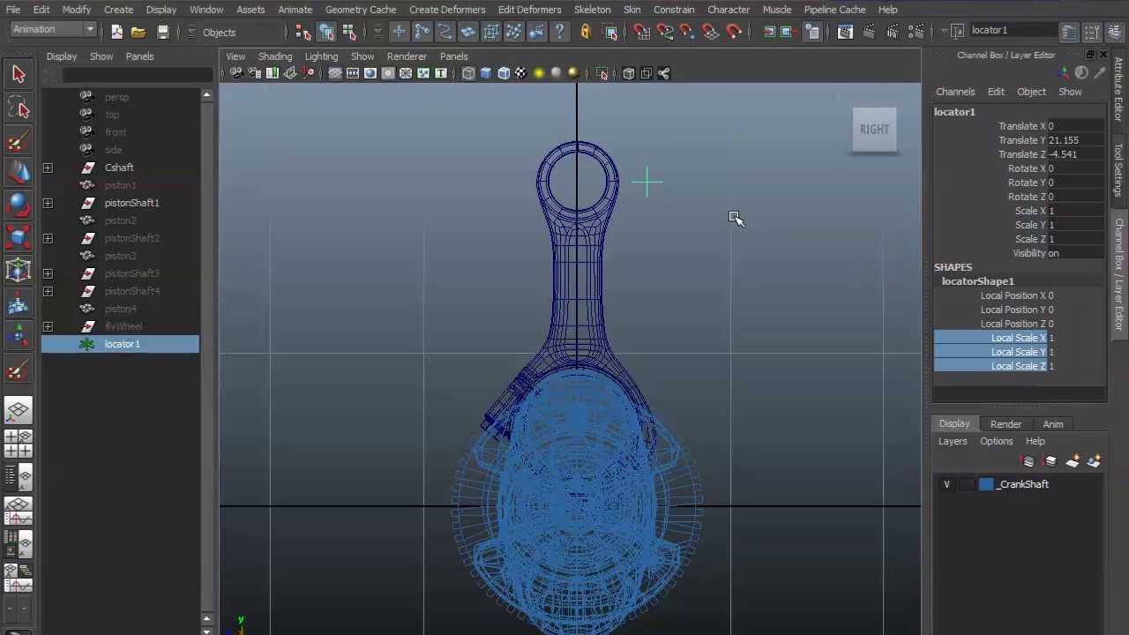
pyautogui.moveTo(686, 198); pyautogui.dragTo(713, 201, button='middle')
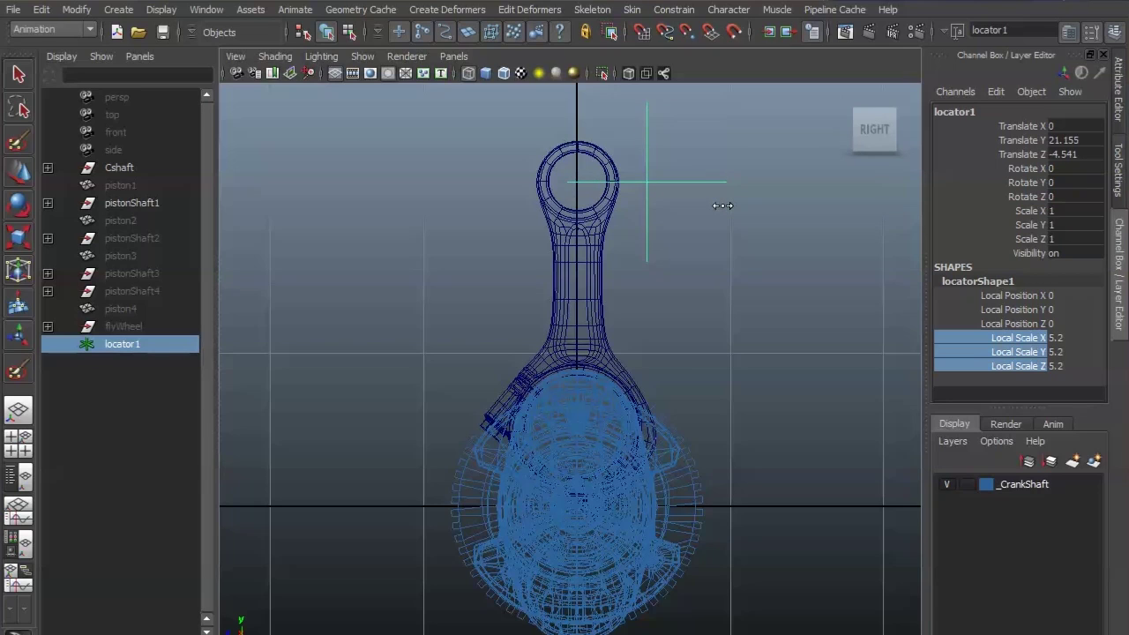
pyautogui.moveTo(722, 206); pyautogui.dragTo(731, 205, button='middle')
# Center the locator in pistonShaft1's upper ring in the side view, at about Translate Y 21.189 and Z 0.002.
pyautogui.press('w')
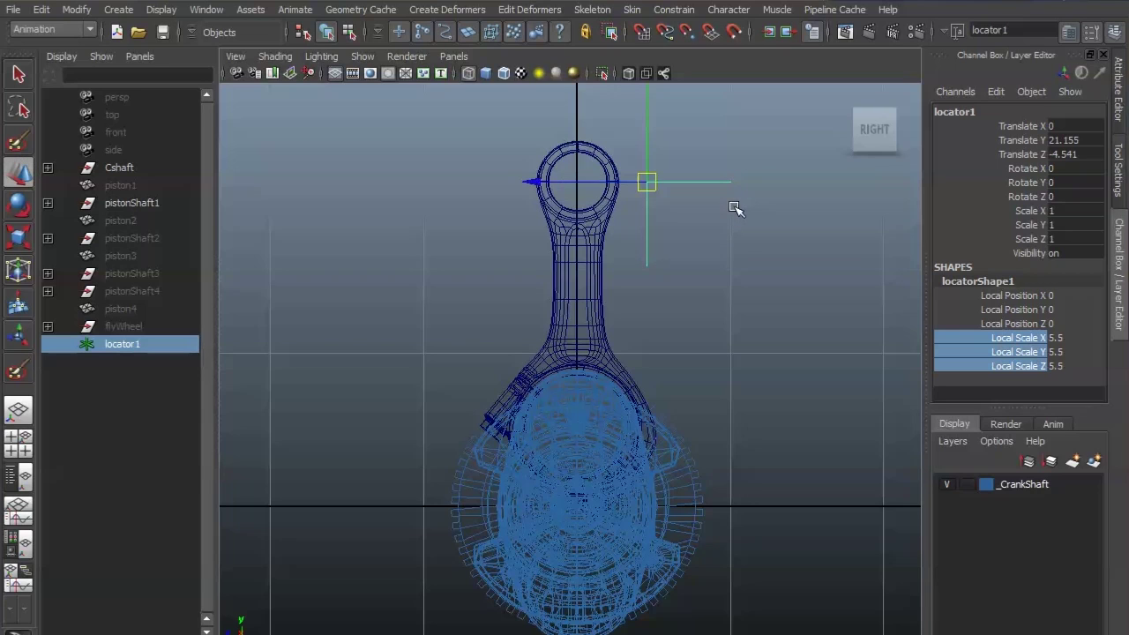
pyautogui.moveTo(657, 185); pyautogui.dragTo(579, 179)
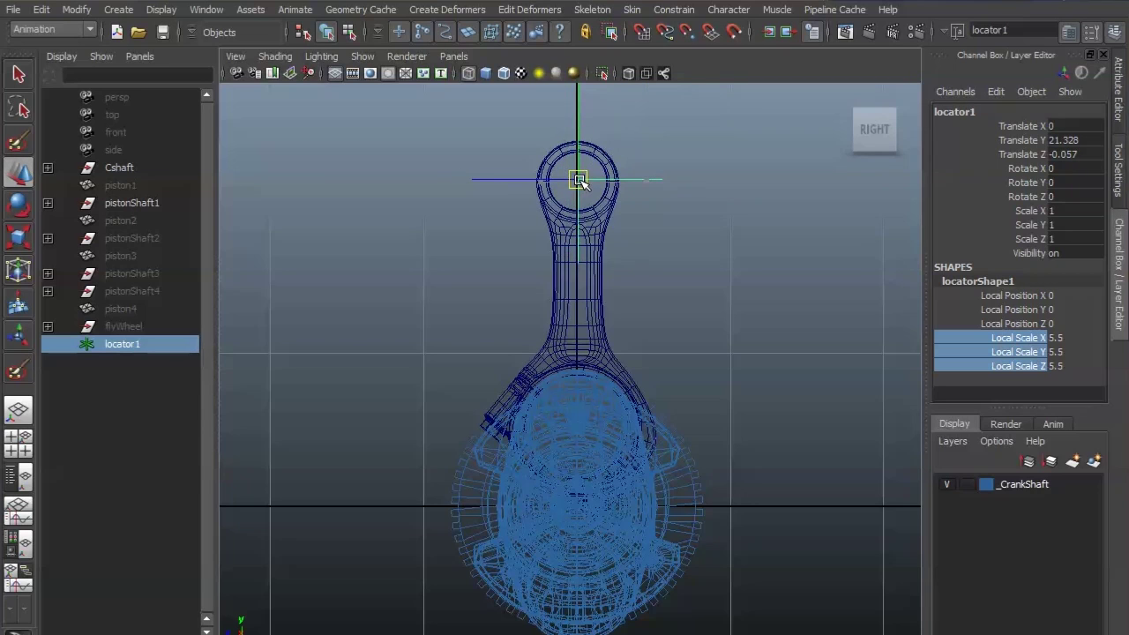
pyautogui.keyDown('alt'); pyautogui.moveTo(574, 235); pyautogui.dragTo(570, 469, button='middle'); pyautogui.keyUp('alt')
pyautogui.keyDown('alt'); pyautogui.moveTo(569, 468); pyautogui.dragTo(952, 547, button='right'); pyautogui.keyUp('alt')
pyautogui.keyDown('alt'); pyautogui.moveTo(733, 479); pyautogui.dragTo(734, 372, button='middle'); pyautogui.keyUp('alt')
pyautogui.moveTo(578, 391); pyautogui.dragTo(575, 391)
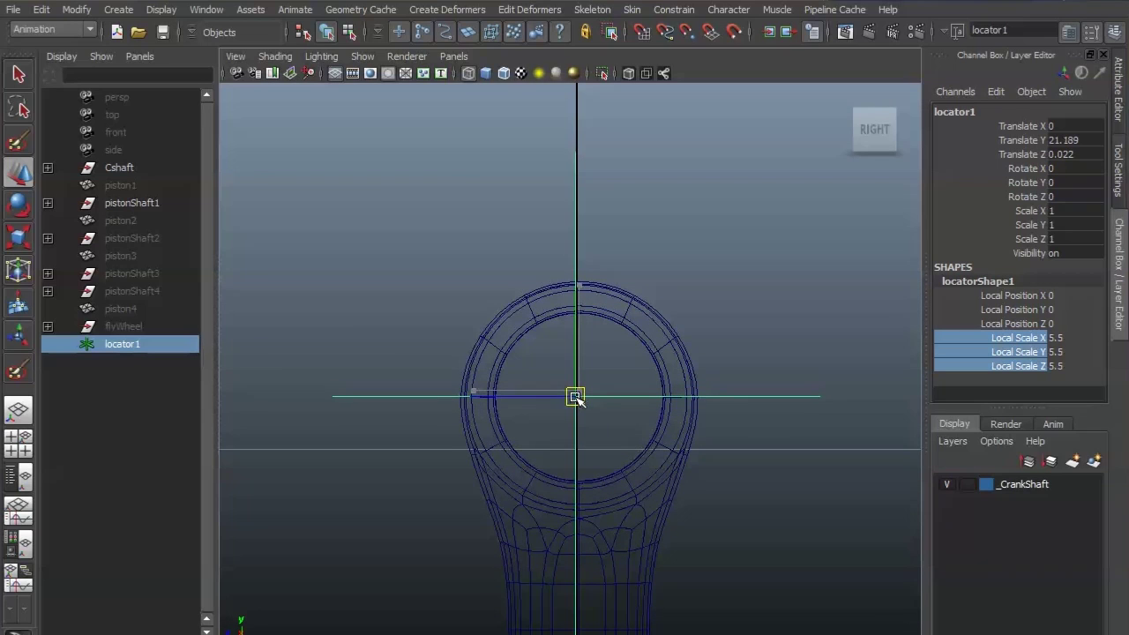
pyautogui.moveTo(575, 397); pyautogui.dragTo(576, 397)
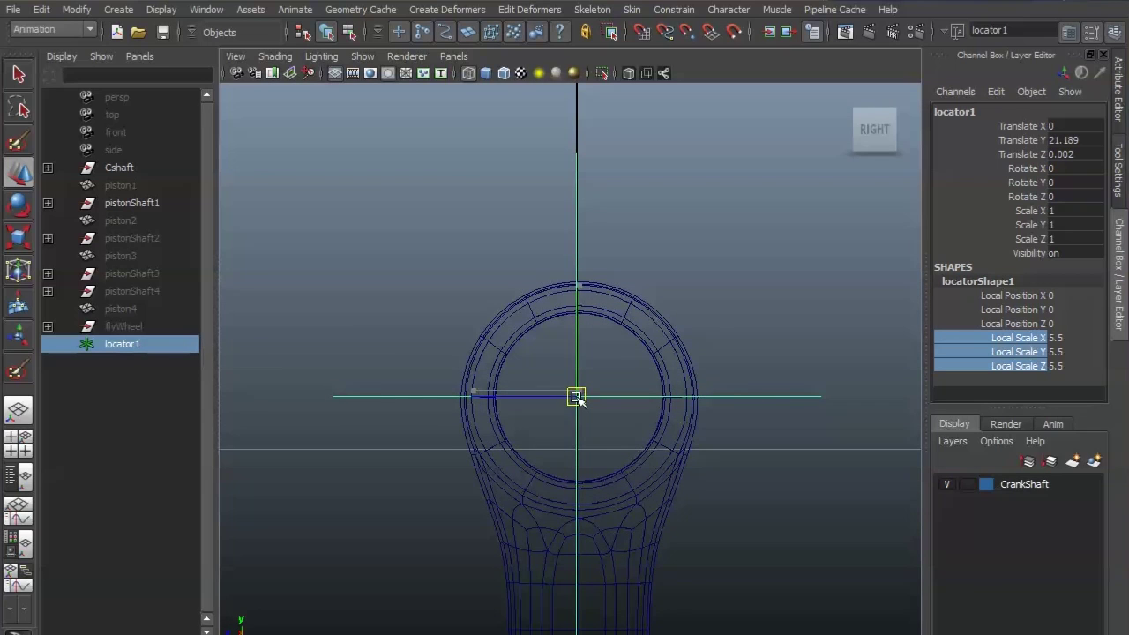
# Move the locator along X onto pistonShaft1's centerline in the front view, at about Translate X -14.933, and return to perspective.
pyautogui.press('space')
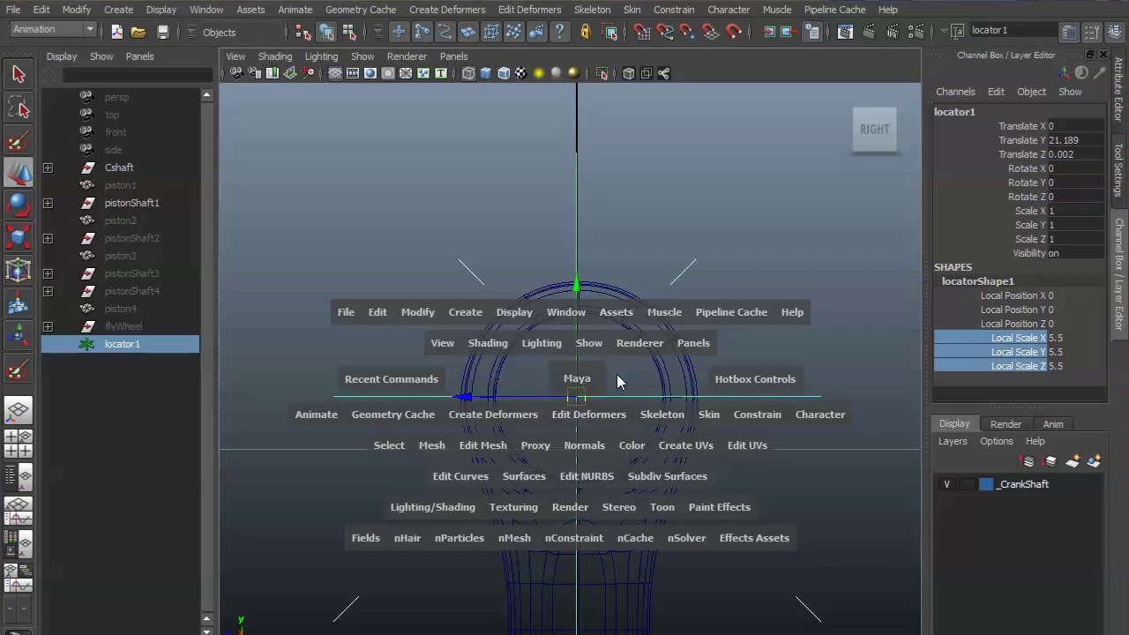
pyautogui.press('space')
pyautogui.moveTo(615, 376); pyautogui.dragTo(614, 404)
pyautogui.keyDown('alt'); pyautogui.moveTo(647, 400); pyautogui.dragTo(454, 350, button='right'); pyautogui.keyUp('alt')
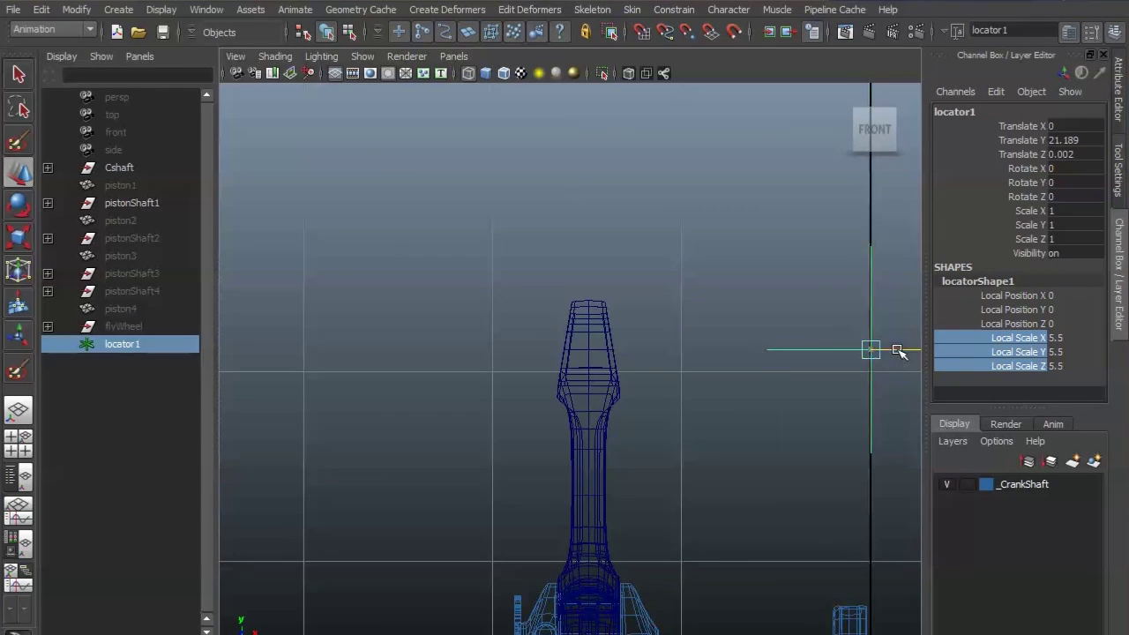
pyautogui.moveTo(894, 350); pyautogui.dragTo(617, 351)
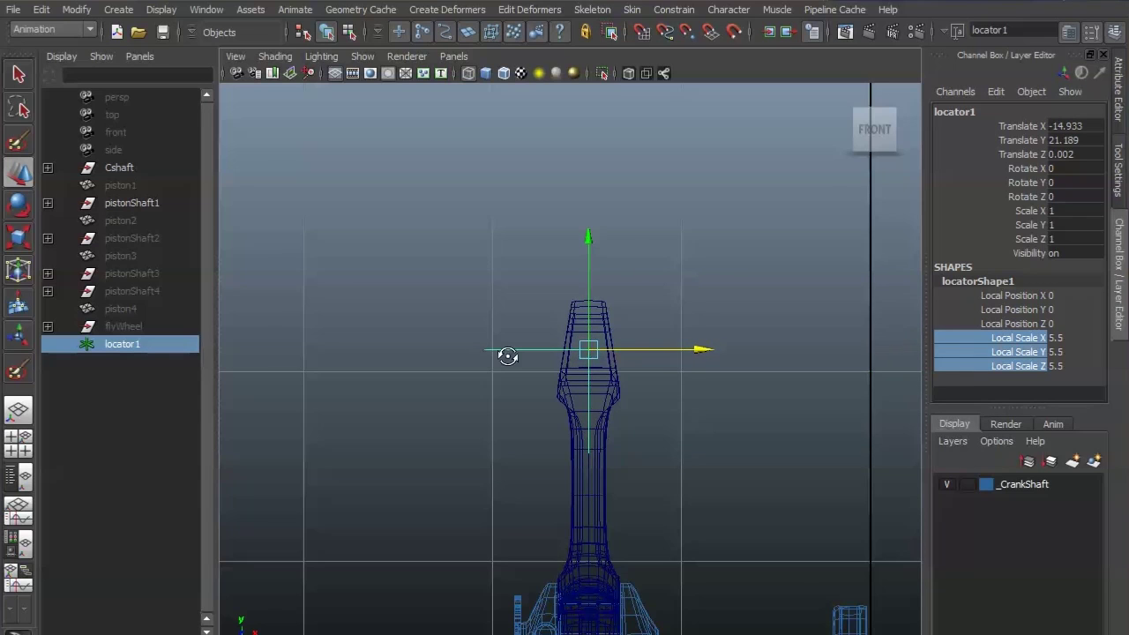
pyautogui.scroll(5, 506, 353)
pyautogui.press('space')
pyautogui.moveTo(741, 344); pyautogui.dragTo(723, 319)
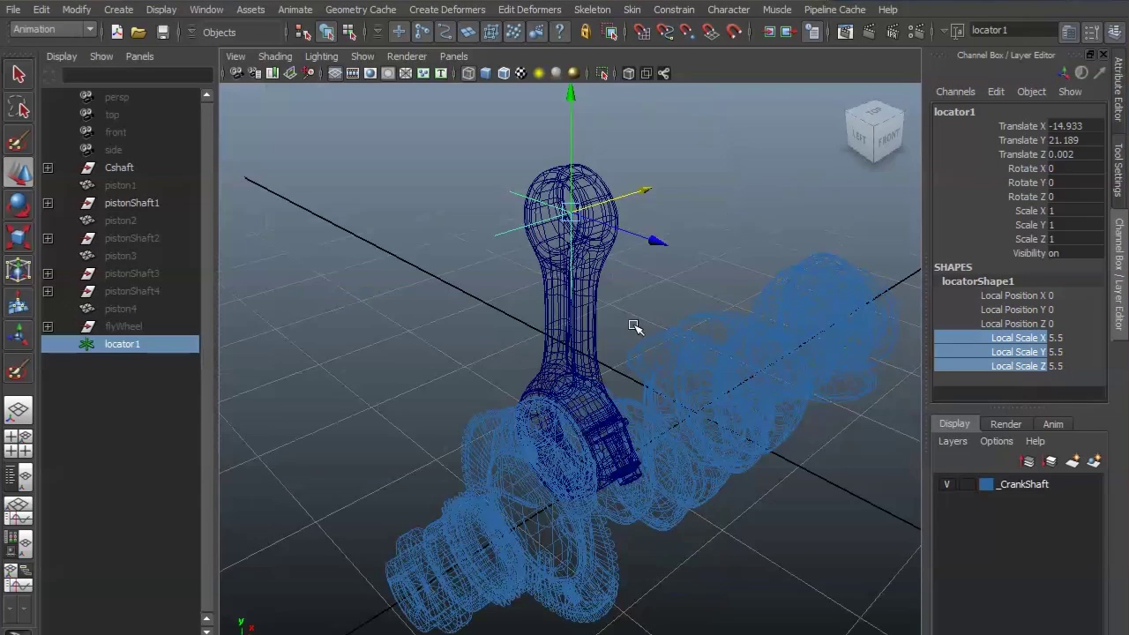
pyautogui.keyDown('alt'); pyautogui.moveTo(637, 326); pyautogui.dragTo(639, 324); pyautogui.keyUp('alt')
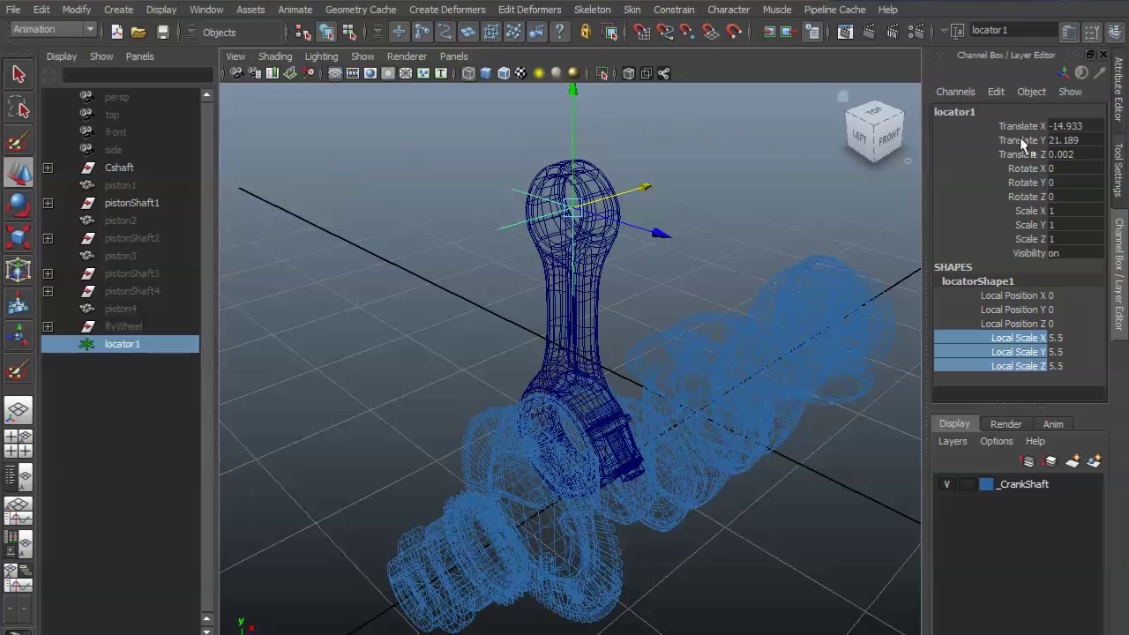
# Freeze the locator's translate, rotate and scale transformations.
pyautogui.click(76, 9)
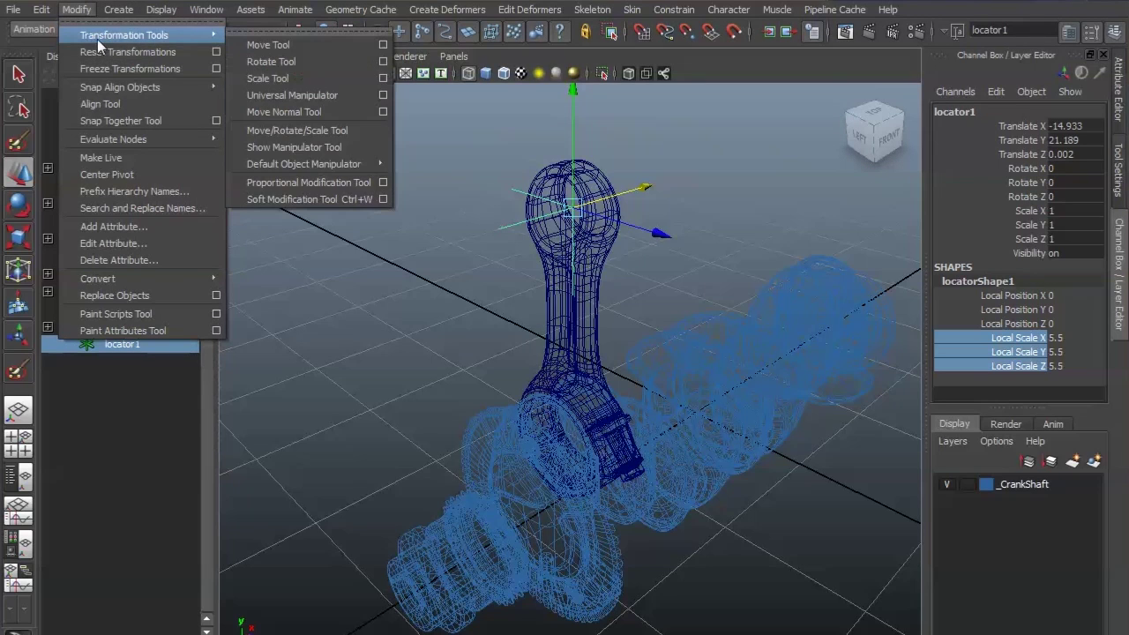
pyautogui.click(217, 68)
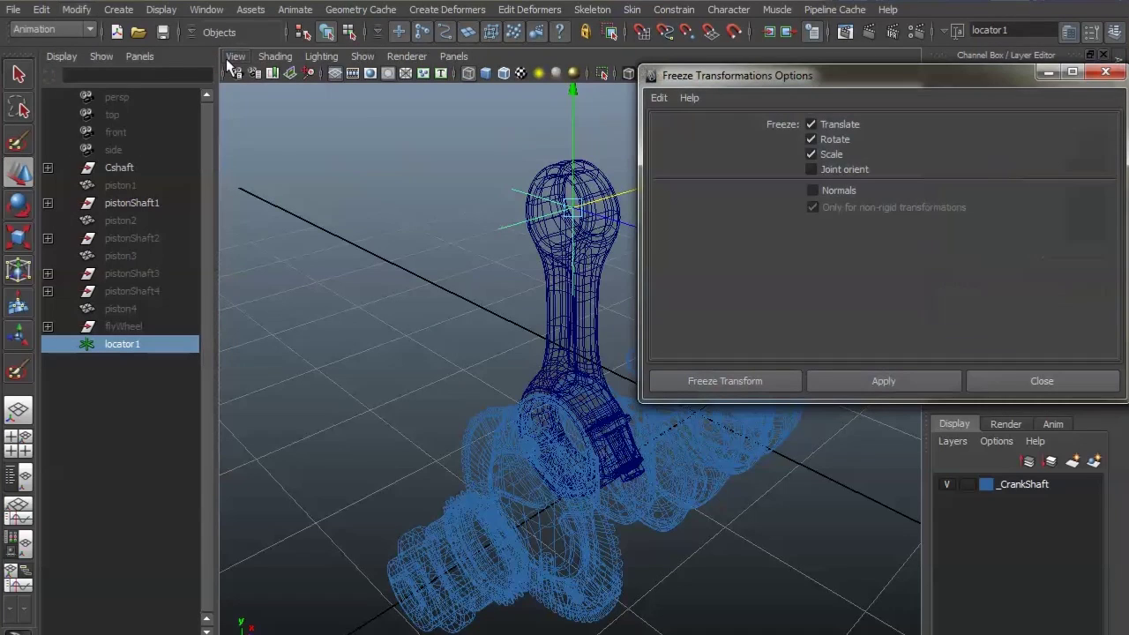
pyautogui.click(751, 381)
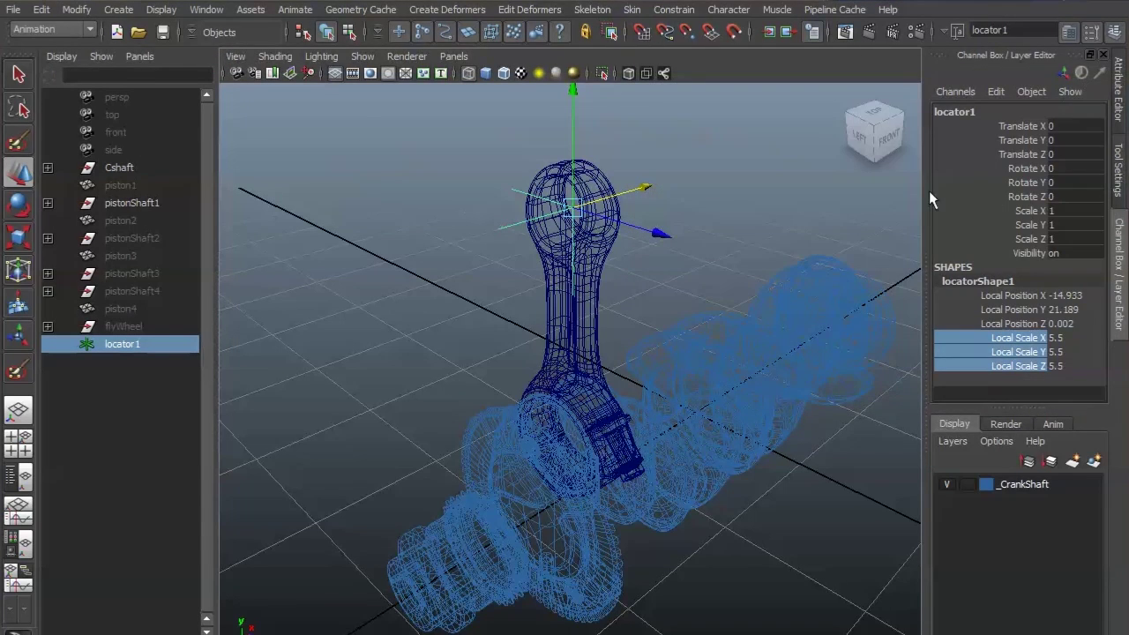
# Rename the locator at the upper ring as aimLocator.
pyautogui.keyDown('alt'); pyautogui.moveTo(634, 354); pyautogui.dragTo(622, 326); pyautogui.keyUp('alt')
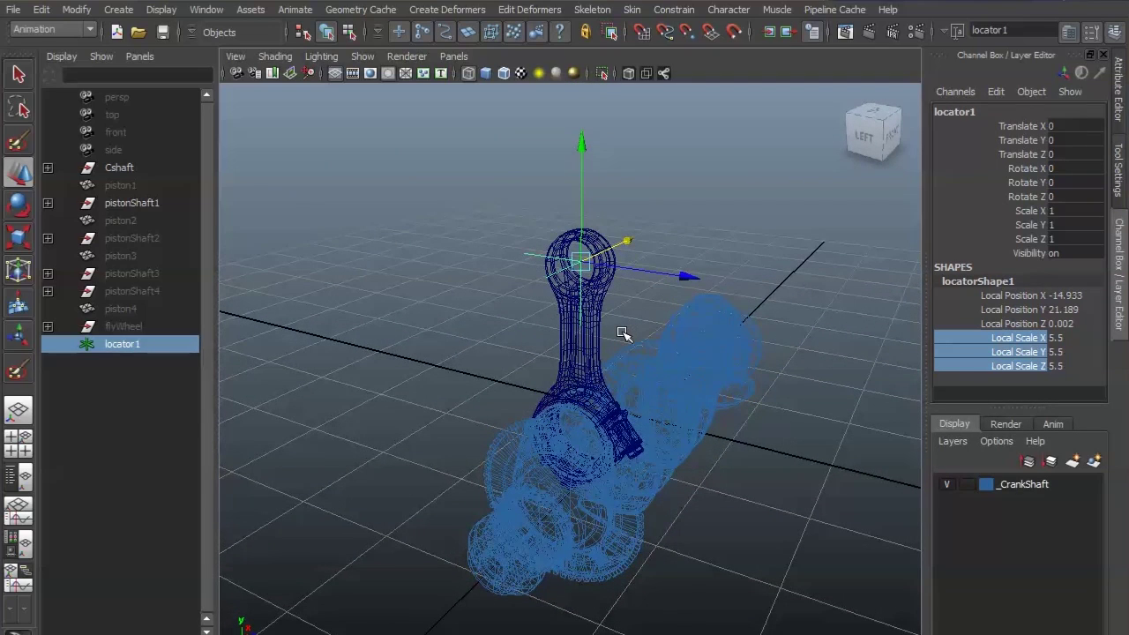
pyautogui.doubleClick(117, 344)
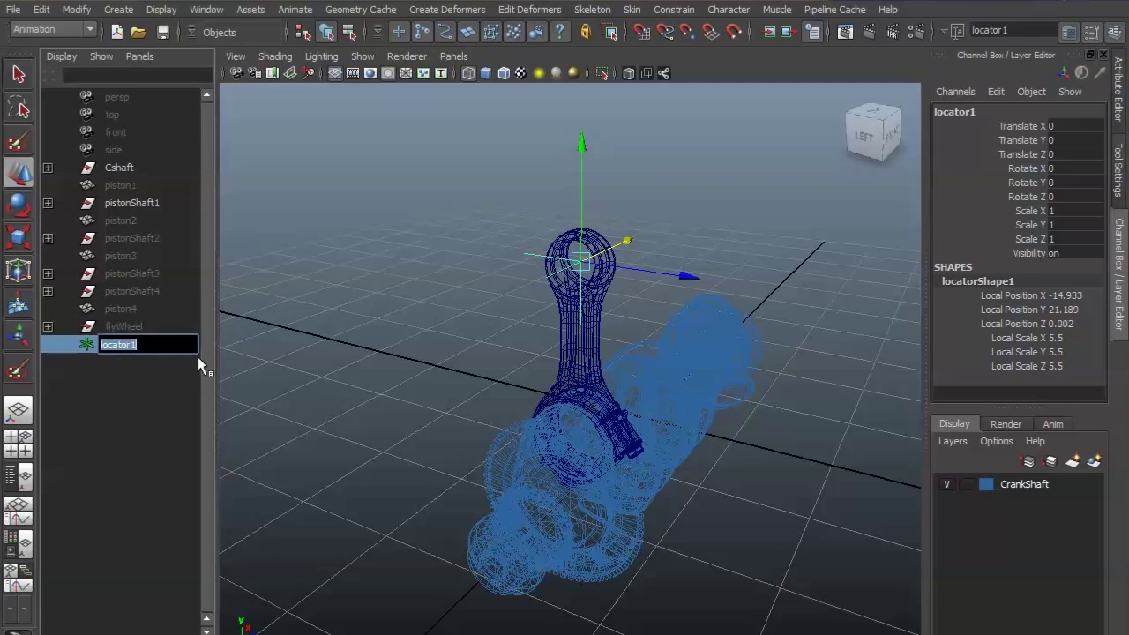
pyautogui.write('aimLocator')
pyautogui.press('Return')
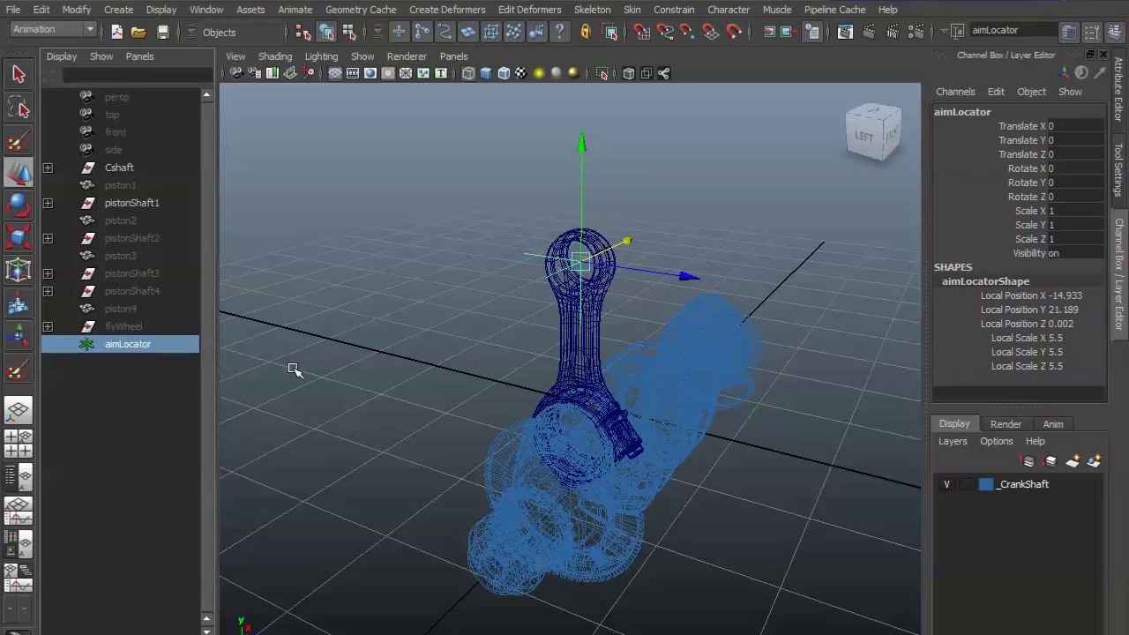
# Duplicate aimLocator and rename the copy ShaftLocator.
pyautogui.hotkey('ctrl', 'd')
pyautogui.doubleClick(120, 361)
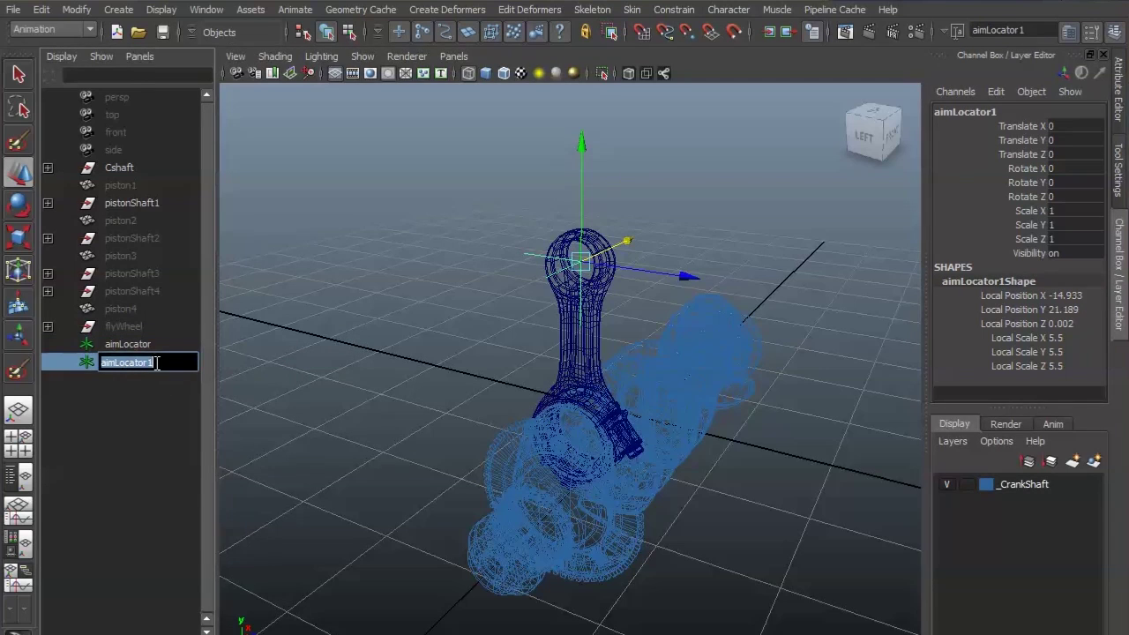
pyautogui.moveTo(116, 362); pyautogui.dragTo(50, 347)
pyautogui.write('Shaft')
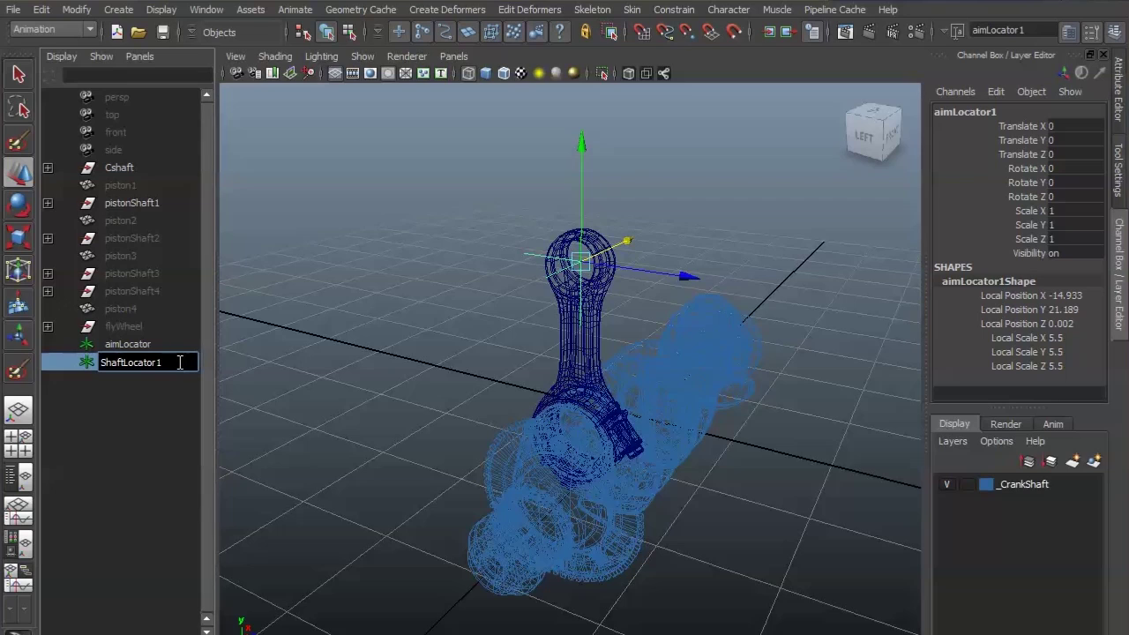
pyautogui.press('Return')
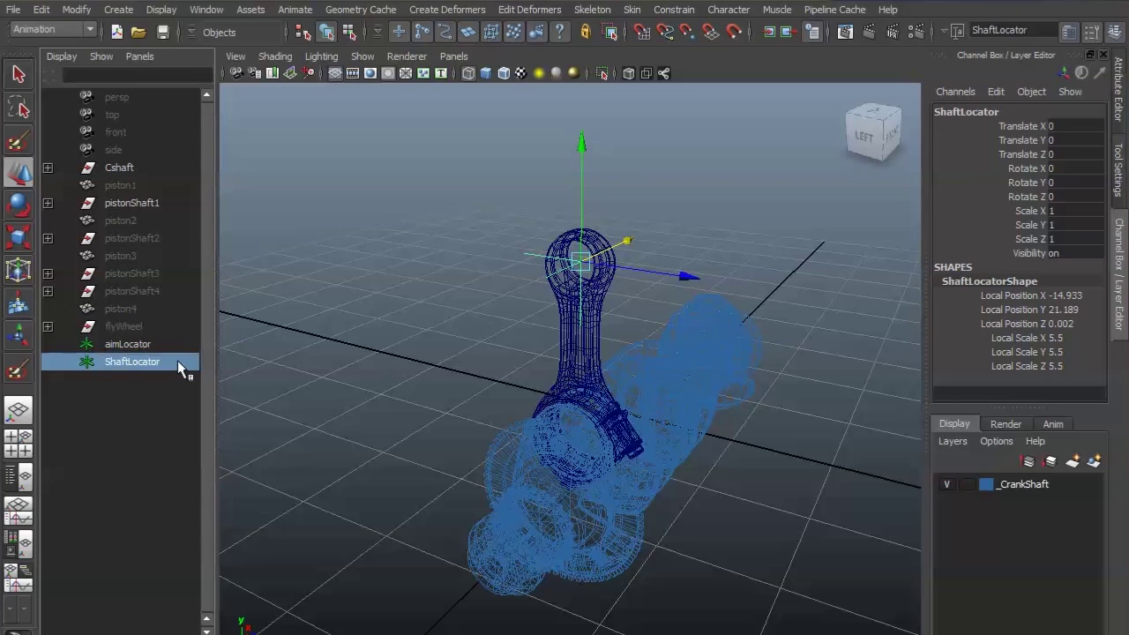
# Parent ShaftLocator under the pistonShaft1 group.
pyautogui.click(597, 304)
pyautogui.click(131, 363)
pyautogui.moveTo(124, 362); pyautogui.dragTo(144, 204, button='middle')
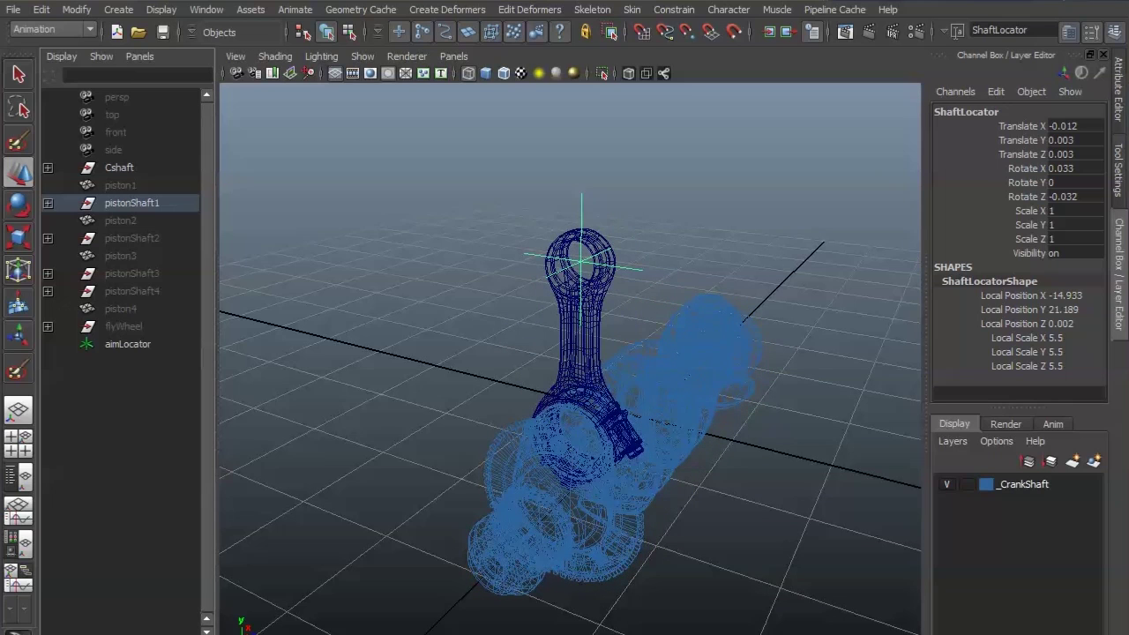
pyautogui.press('Escape')
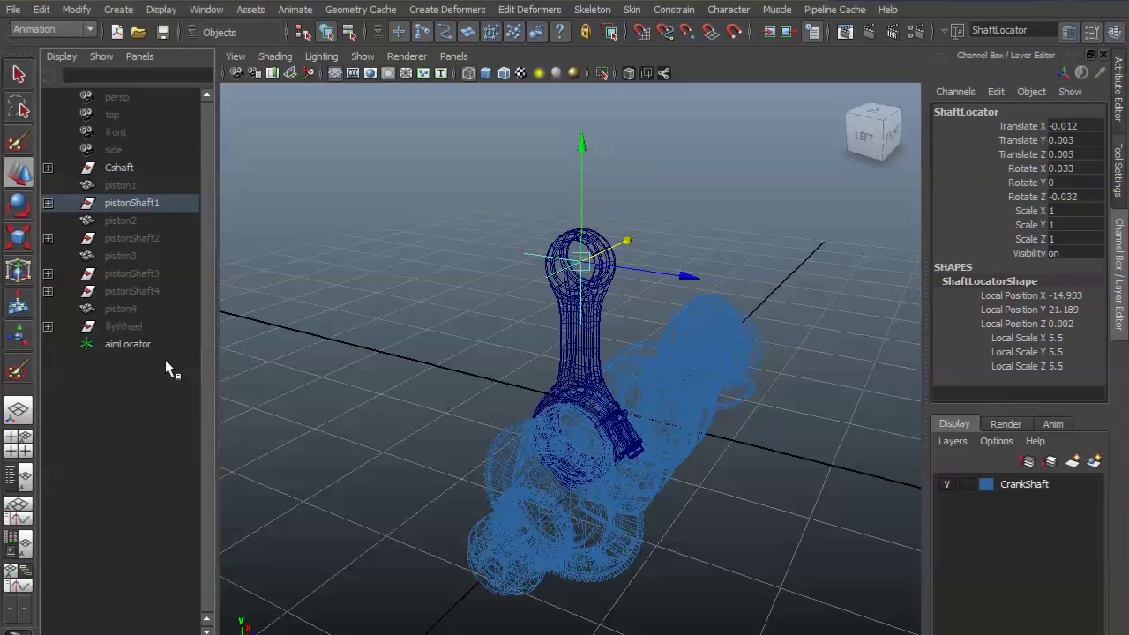
# Select aimLocator followed by pistonShaft1, and reset the Aim constraint options to their defaults.
pyautogui.click(140, 345)
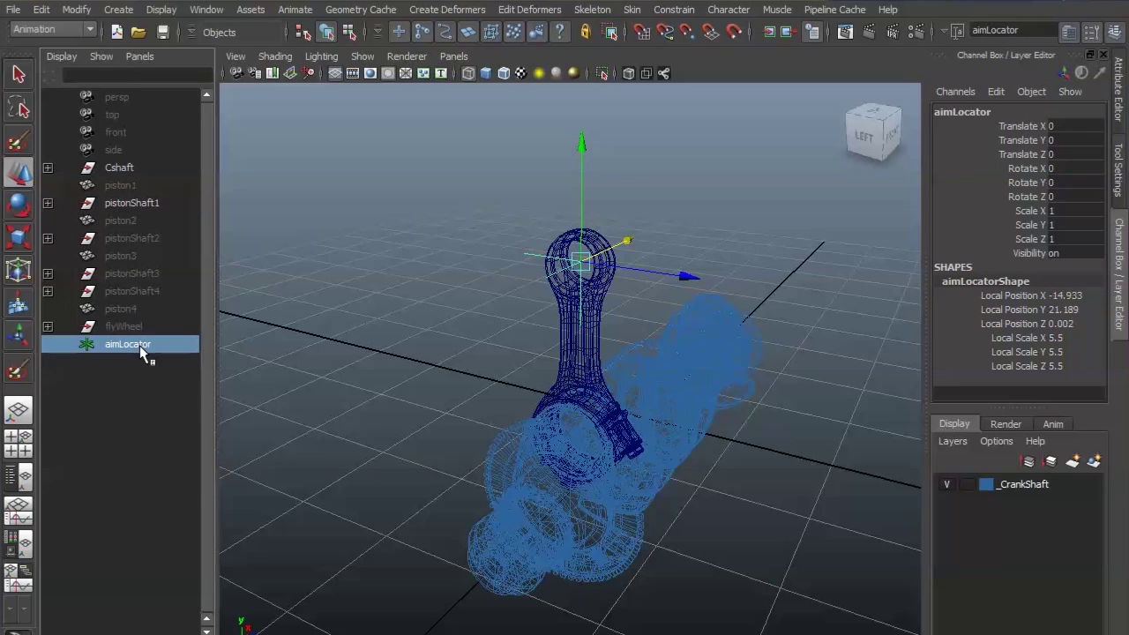
pyautogui.keyDown('ctrl'); pyautogui.click(139, 202); pyautogui.keyUp('ctrl')
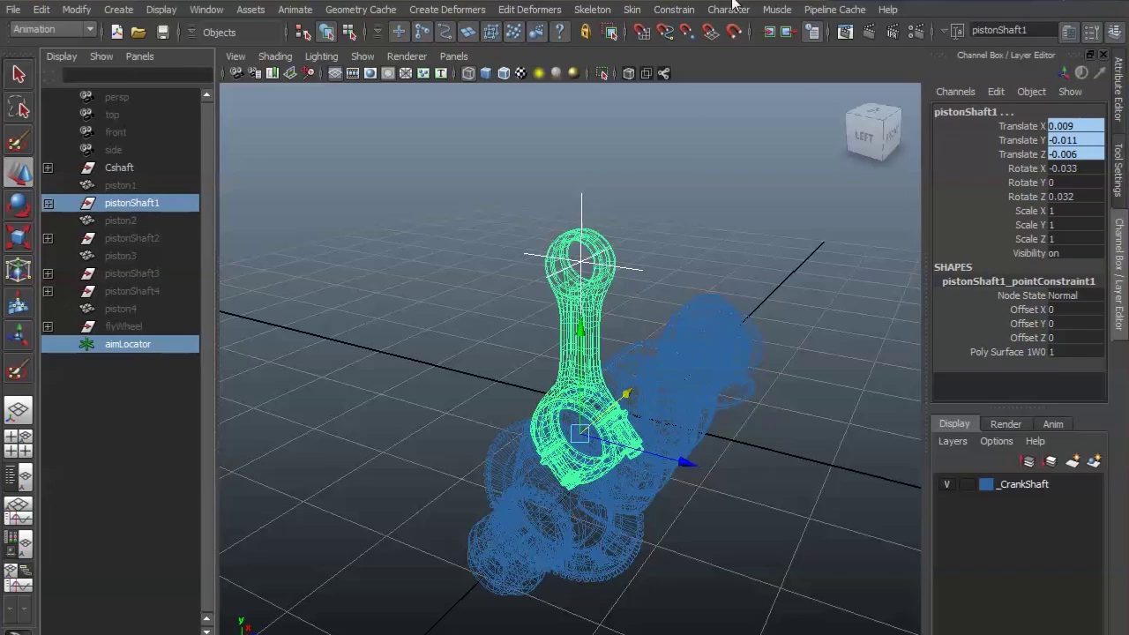
pyautogui.click(674, 10)
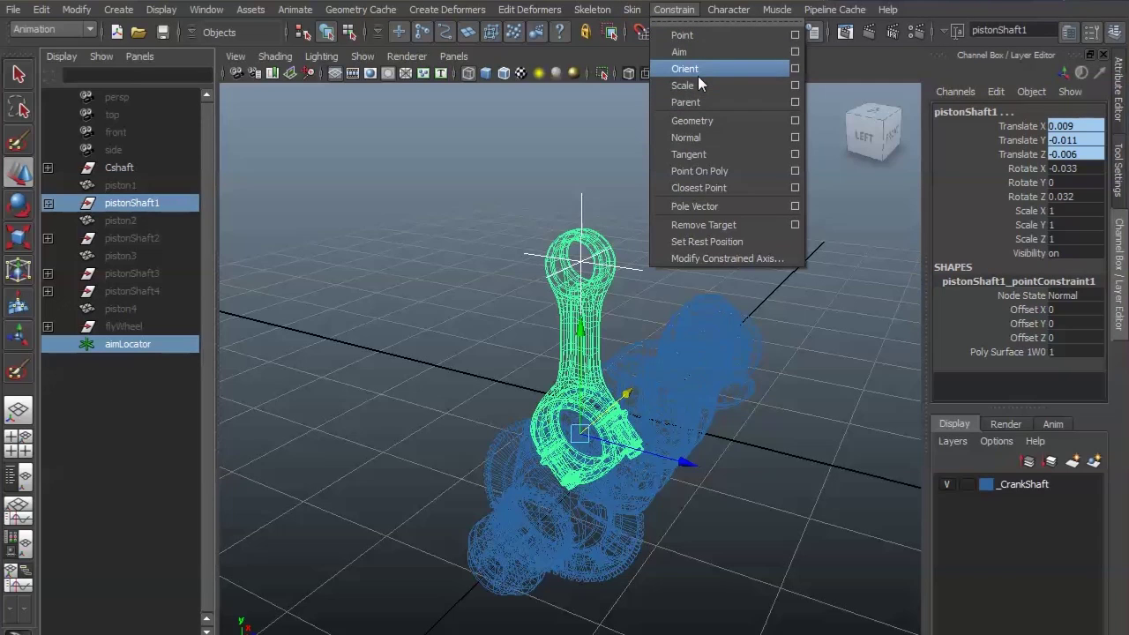
pyautogui.click(794, 51)
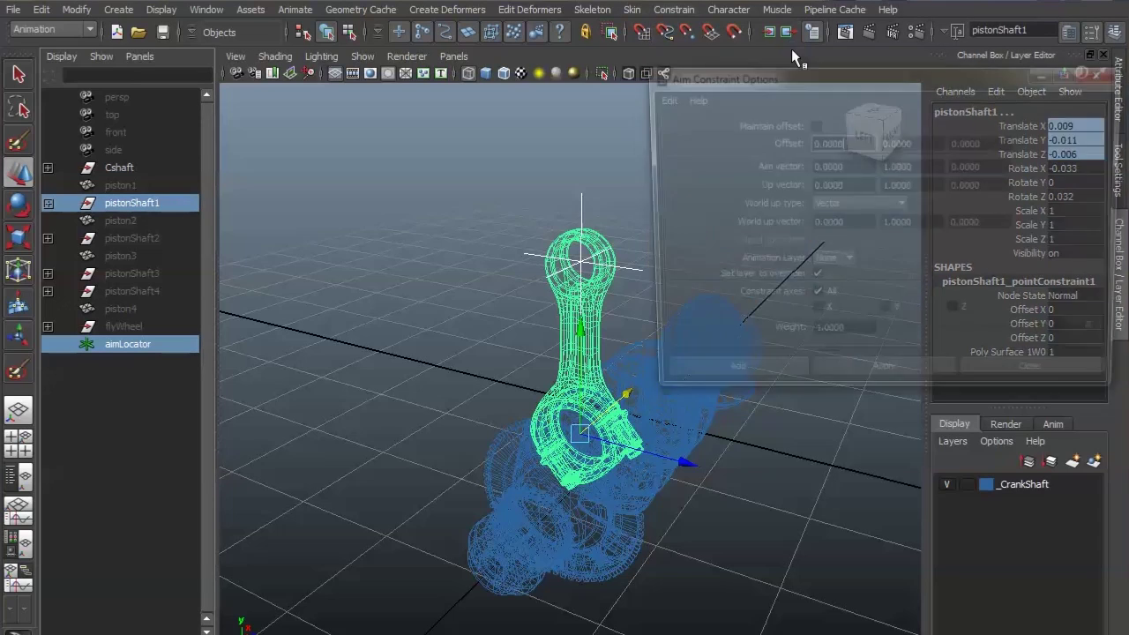
pyautogui.click(659, 98)
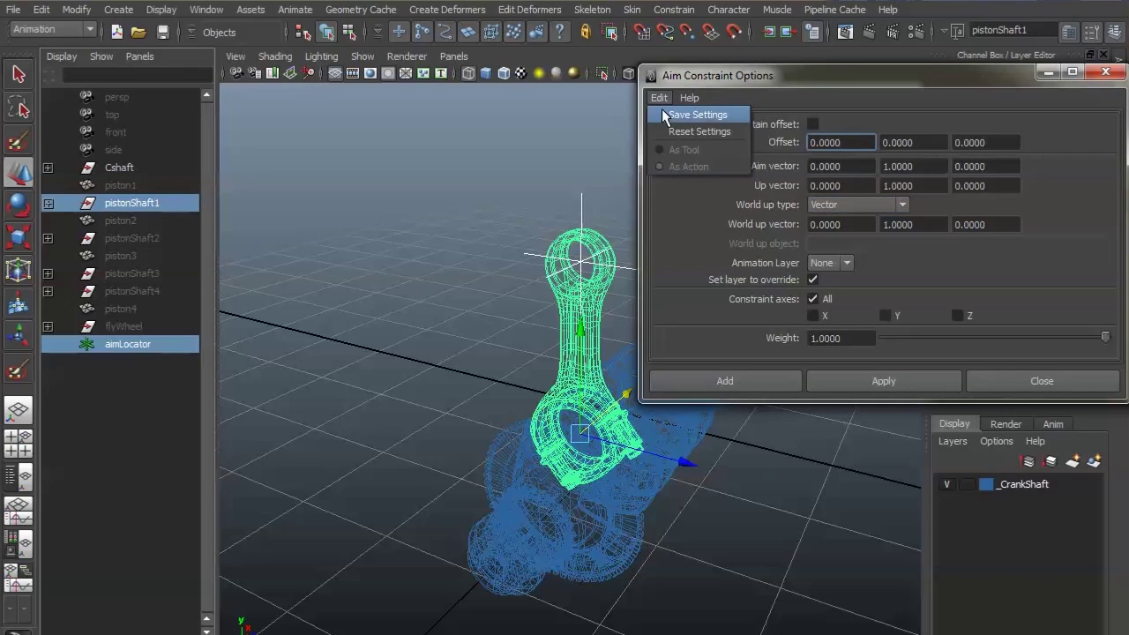
pyautogui.click(729, 132)
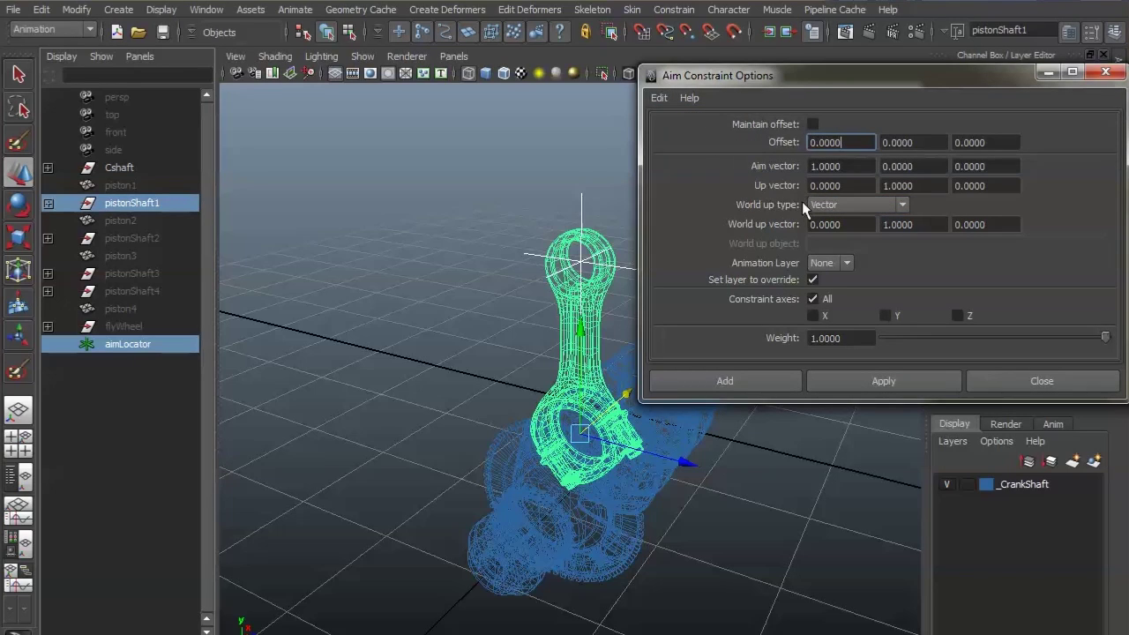
# Set the aim vector to 0, 1, 0 and add the Aim constraint from aimLocator to pistonShaft1.
pyautogui.doubleClick(852, 165)
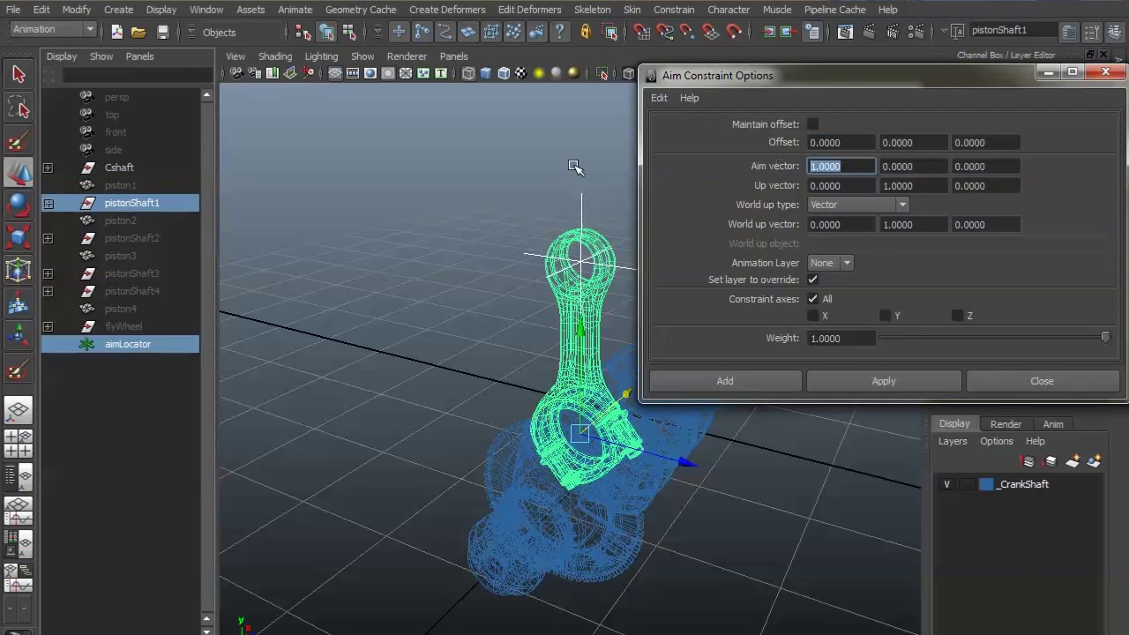
pyautogui.write('0')
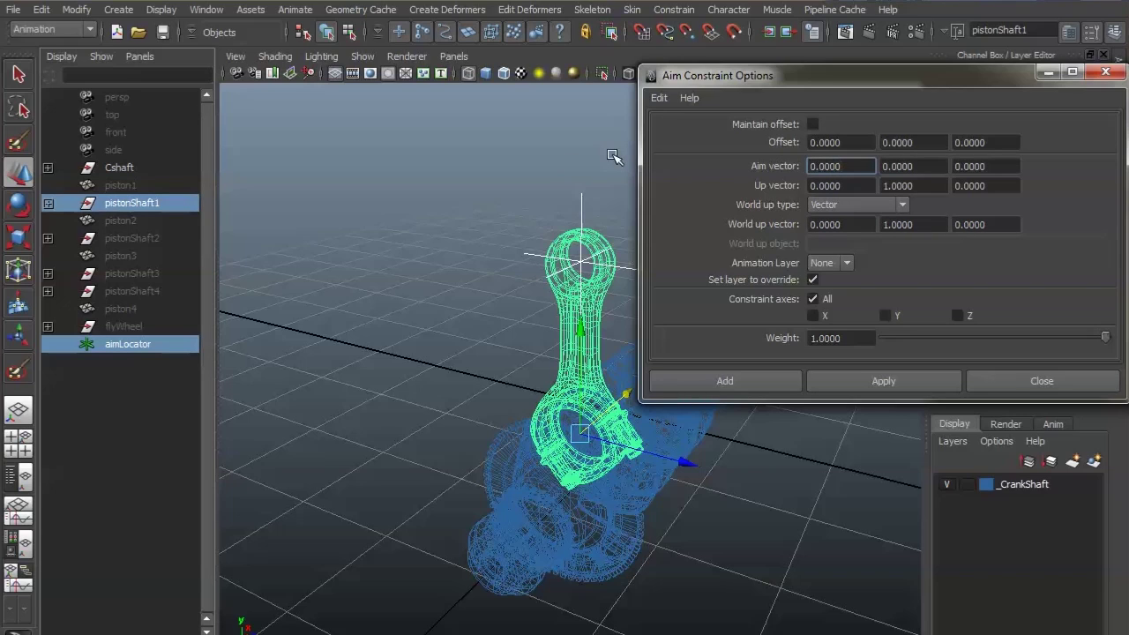
pyautogui.doubleClick(916, 166)
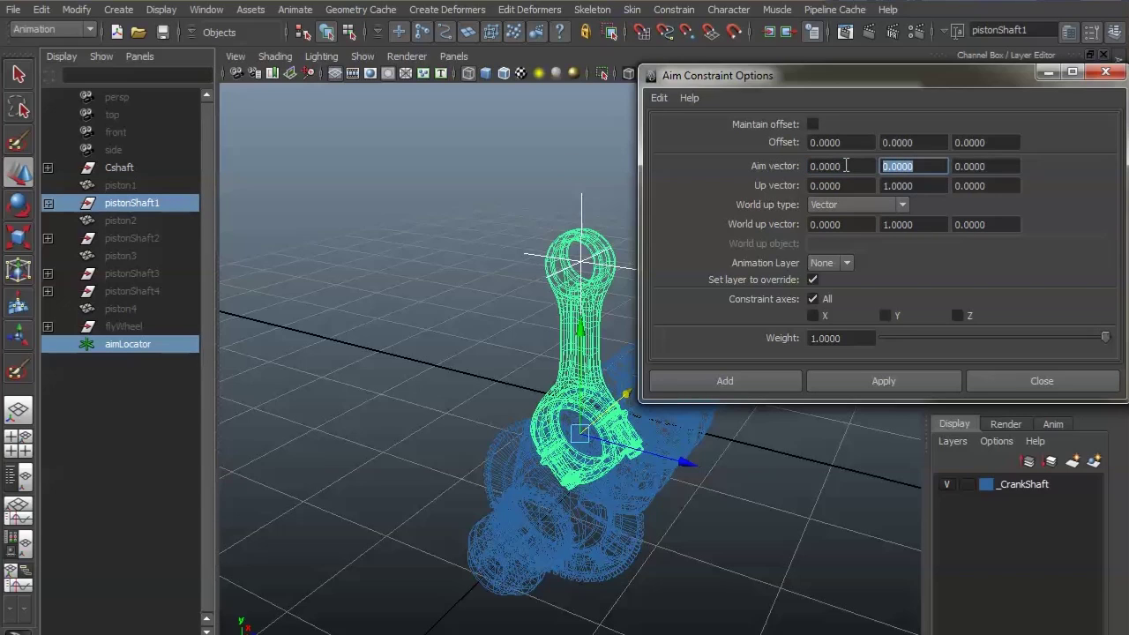
pyautogui.write('1')
pyautogui.click(742, 380)
# Check how pistonShaft1 aims at aimLocator as the crankshaft turns, running through the animation in the perspective and side views.
pyautogui.moveTo(26, 625); pyautogui.dragTo(284, 628)
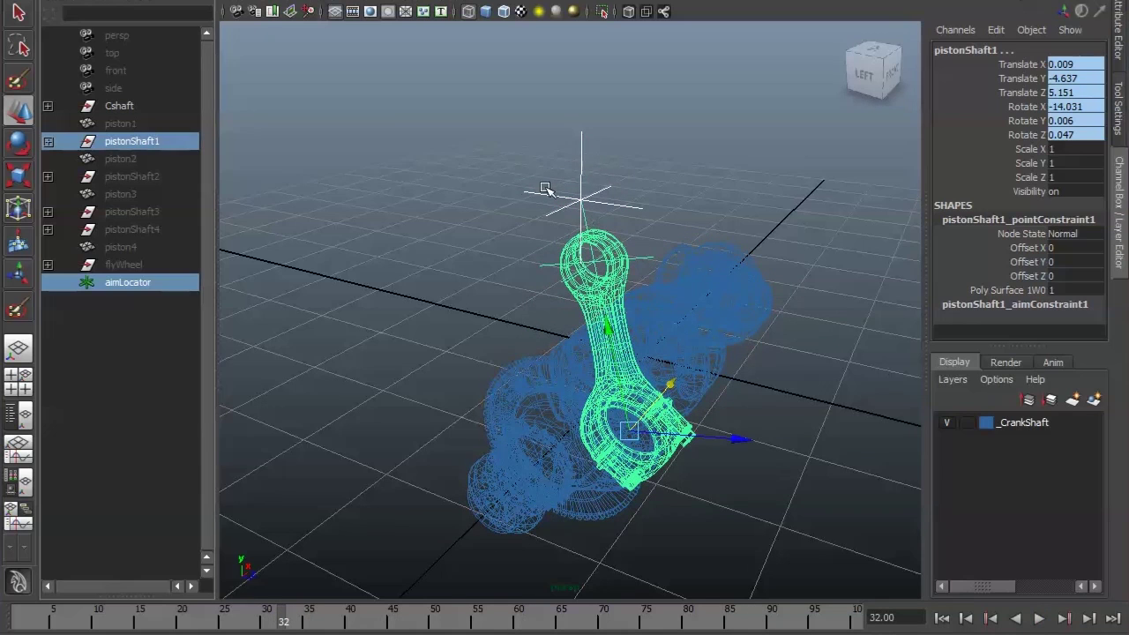
pyautogui.moveTo(288, 617); pyautogui.dragTo(12, 608)
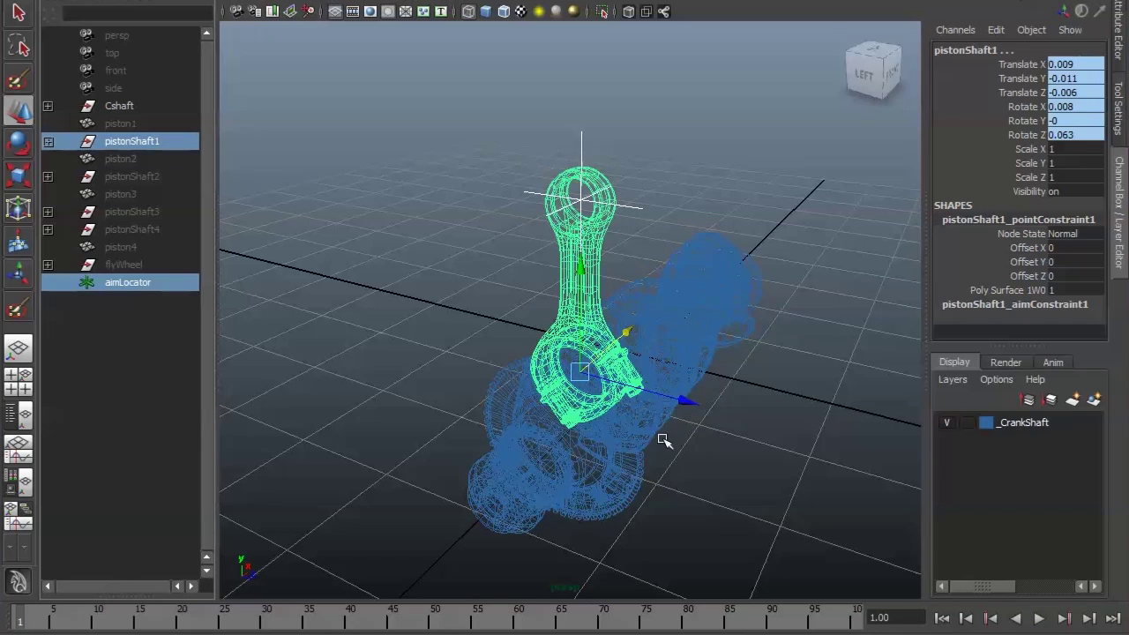
pyautogui.press('space')
pyautogui.moveTo(663, 439); pyautogui.dragTo(718, 461)
pyautogui.press('space')
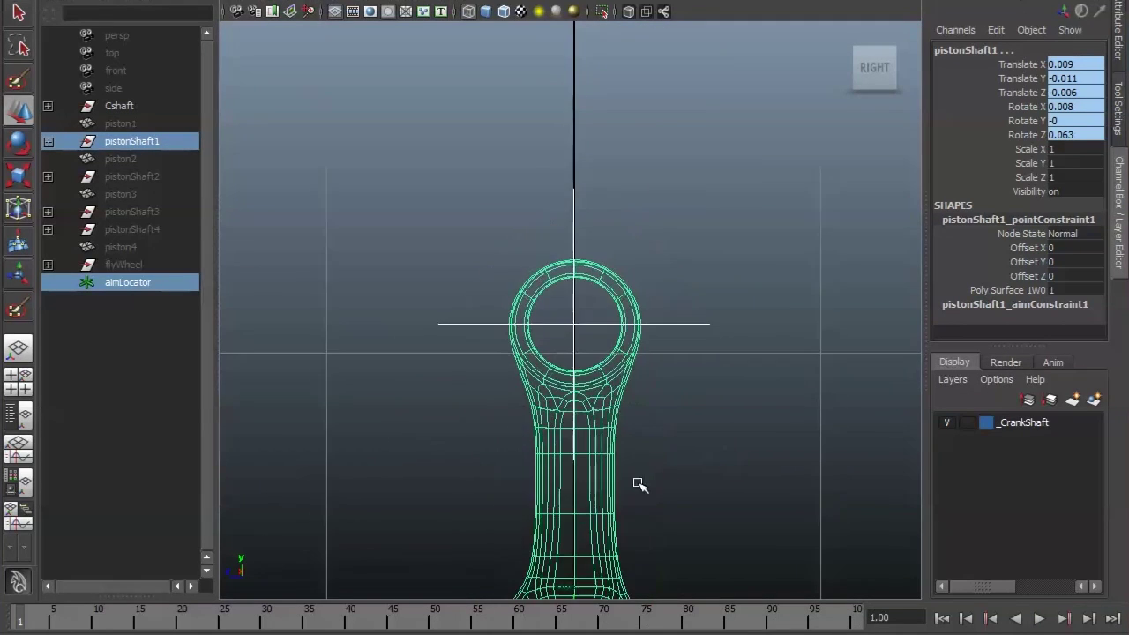
pyautogui.keyDown('alt'); pyautogui.moveTo(683, 525); pyautogui.dragTo(685, 330, button='middle'); pyautogui.keyUp('alt')
pyautogui.keyDown('alt'); pyautogui.moveTo(685, 330); pyautogui.dragTo(502, 424, button='right'); pyautogui.keyUp('alt')
pyautogui.keyDown('alt'); pyautogui.moveTo(502, 424); pyautogui.dragTo(502, 397, button='middle'); pyautogui.keyUp('alt')
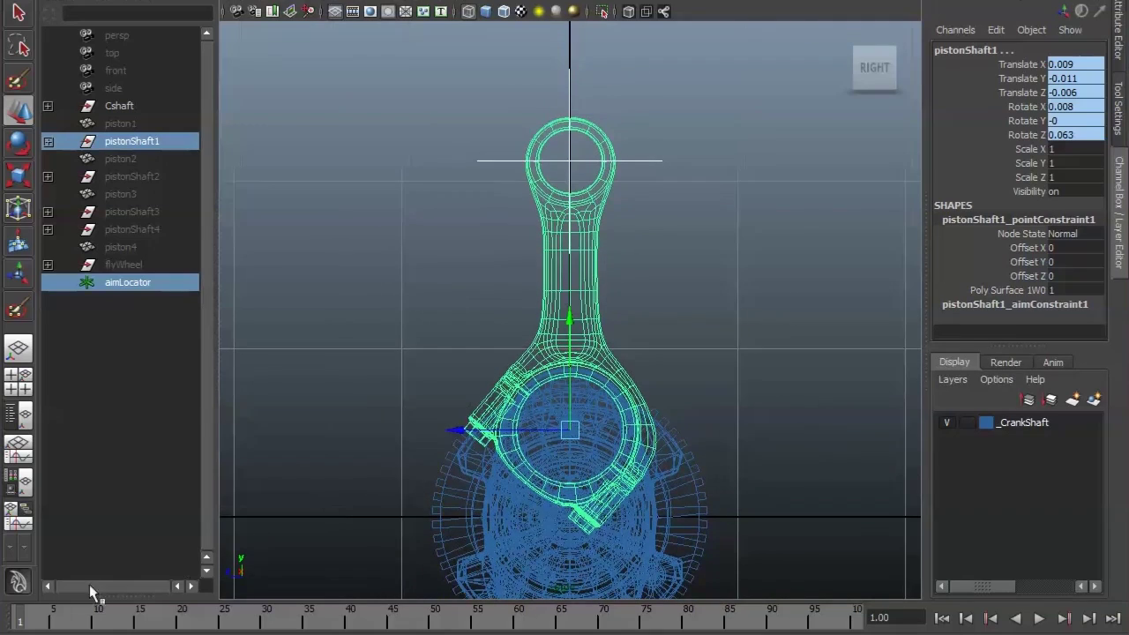
pyautogui.moveTo(17, 617); pyautogui.dragTo(294, 629)
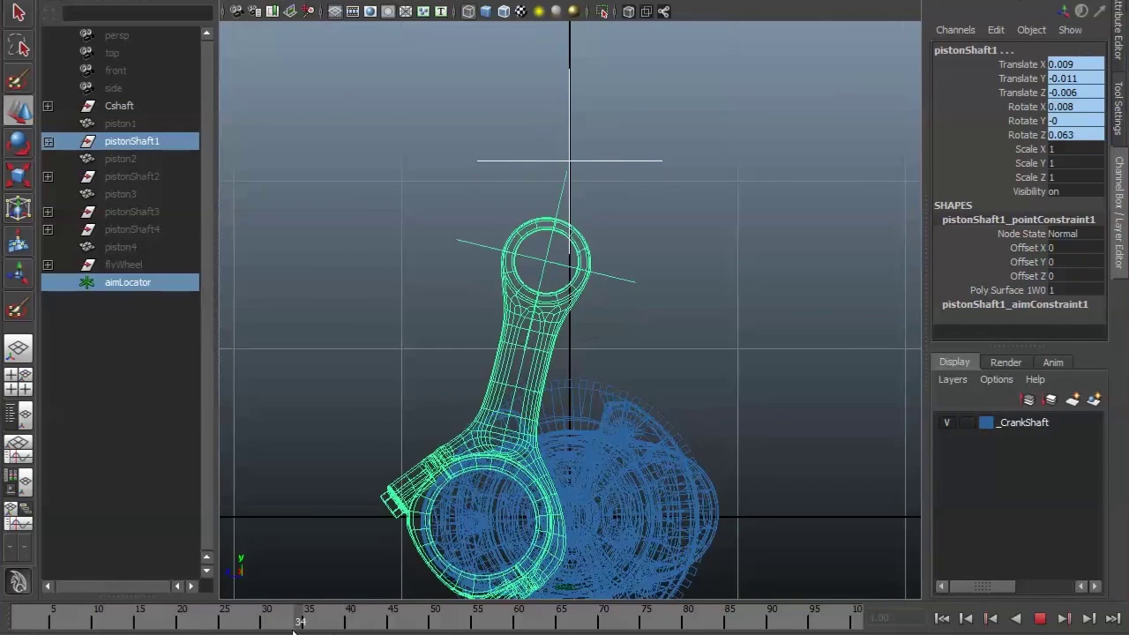
pyautogui.click(293, 628)
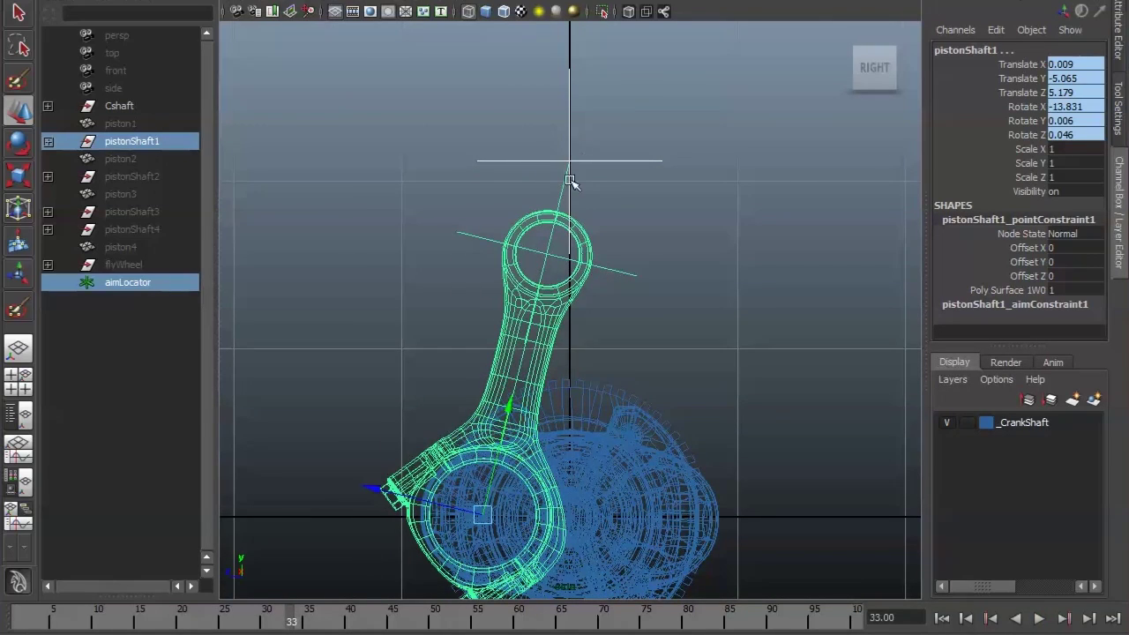
pyautogui.hotkey('alt', 'v')
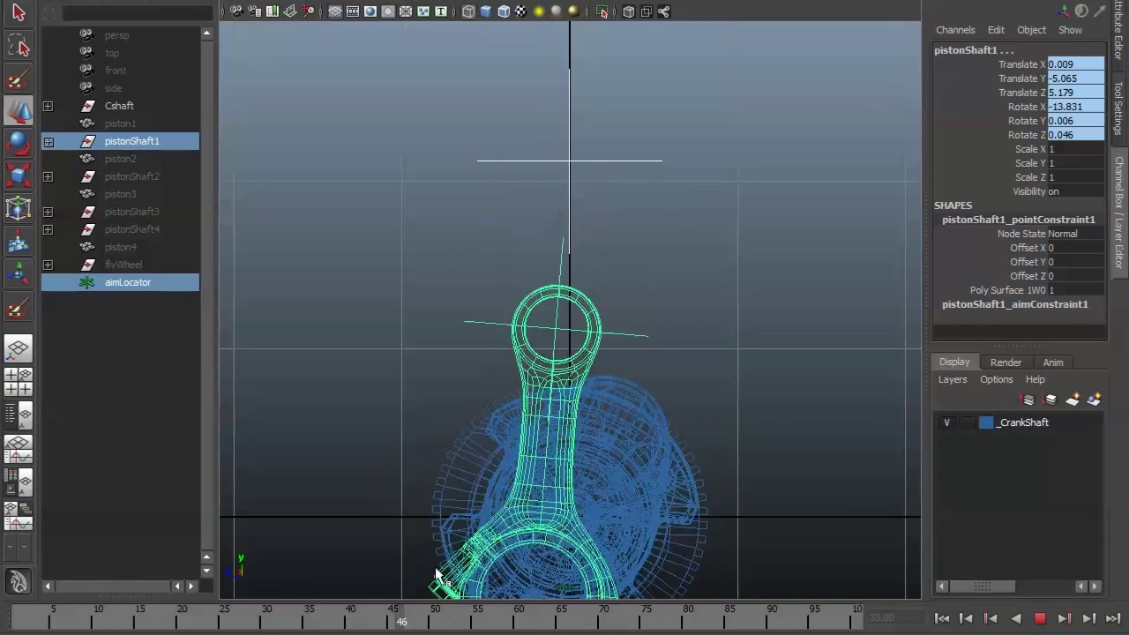
pyautogui.hotkey('alt', 'v')
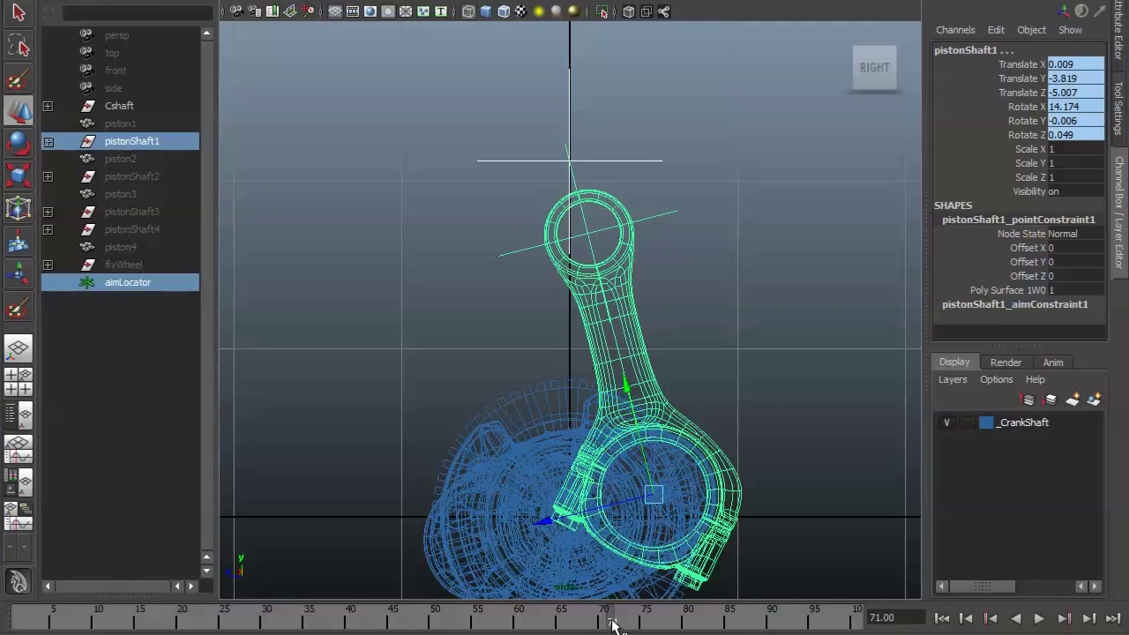
pyautogui.hotkey('alt', 'v')
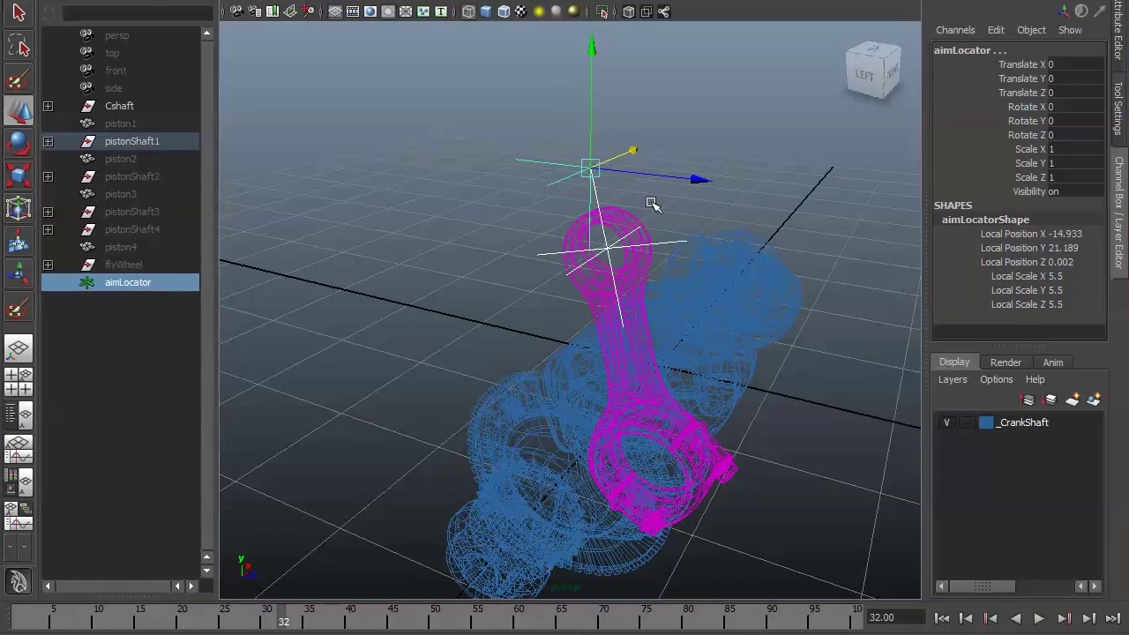
# Point-constrain aimLocator to ShaftLocator at frame 1 on the Y axis only, with Maintain offset off.
pyautogui.click(652, 204)
pyautogui.click(653, 246)
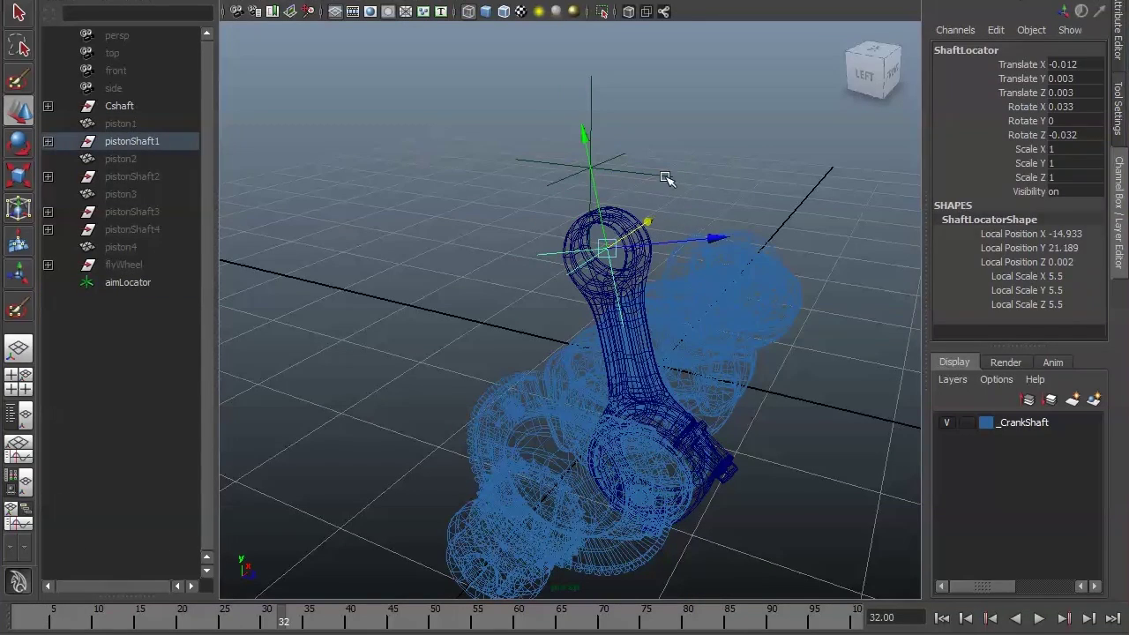
pyautogui.click(631, 174)
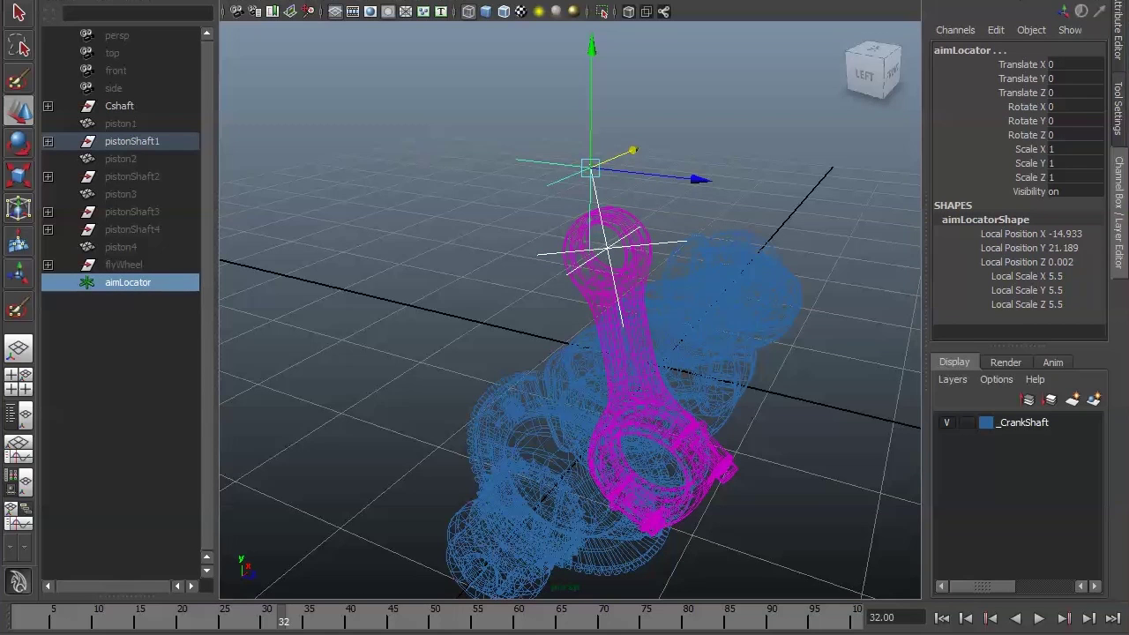
pyautogui.moveTo(280, 614); pyautogui.dragTo(15, 620)
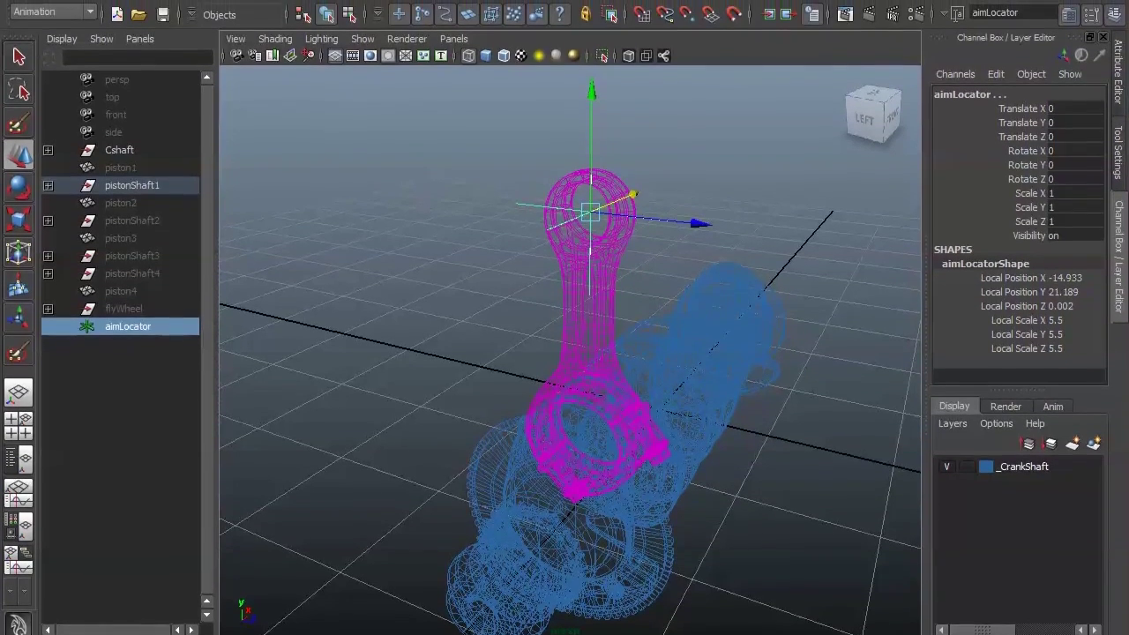
pyautogui.click(673, 9)
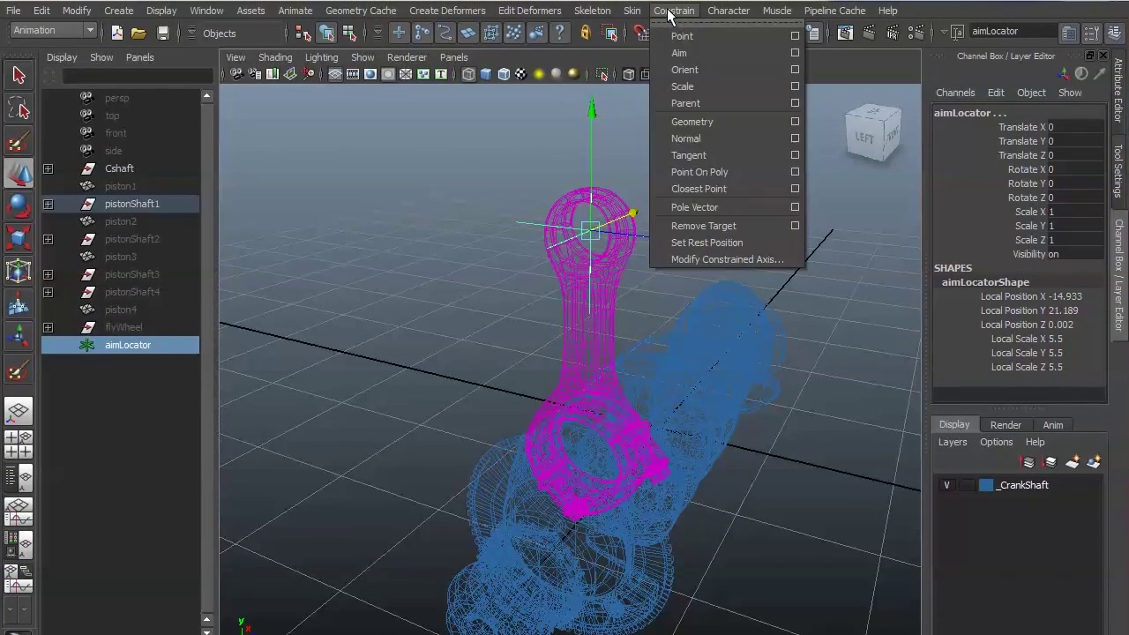
pyautogui.click(796, 36)
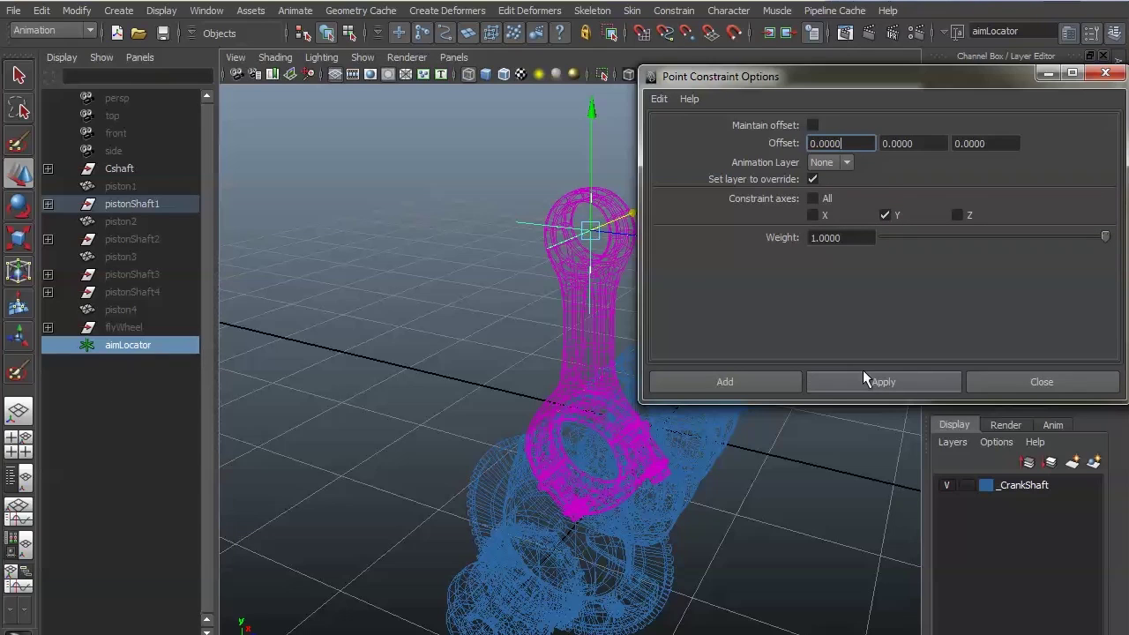
pyautogui.click(750, 379)
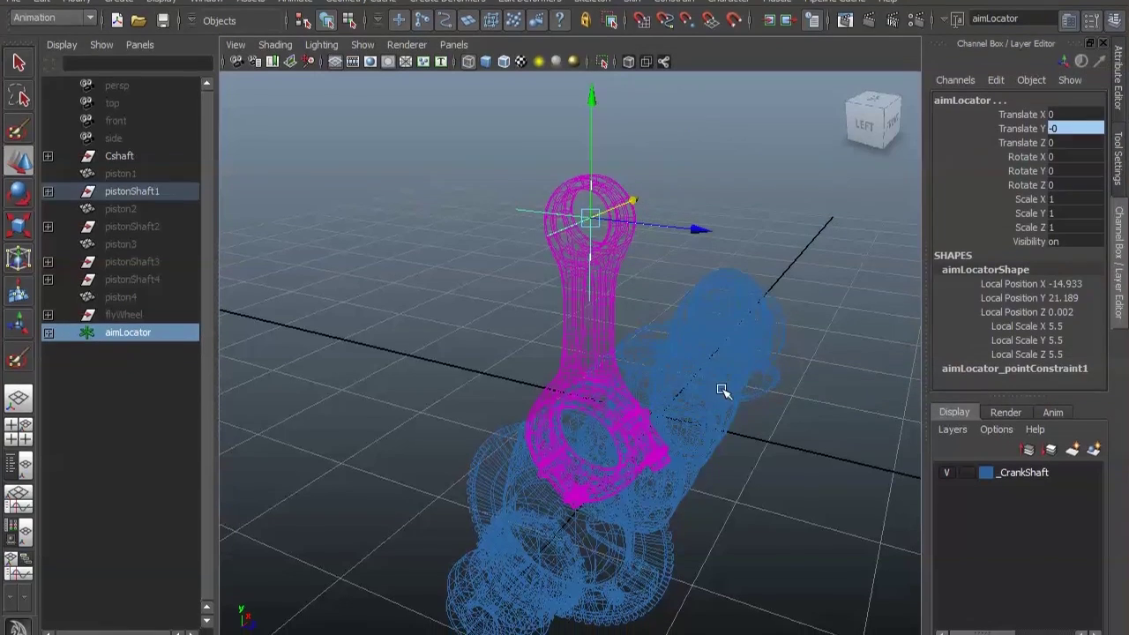
# Run through the animation in the perspective and side views to examine how aimLocator and pistonShaft1 move together.
pyautogui.hotkey('alt', 'v')
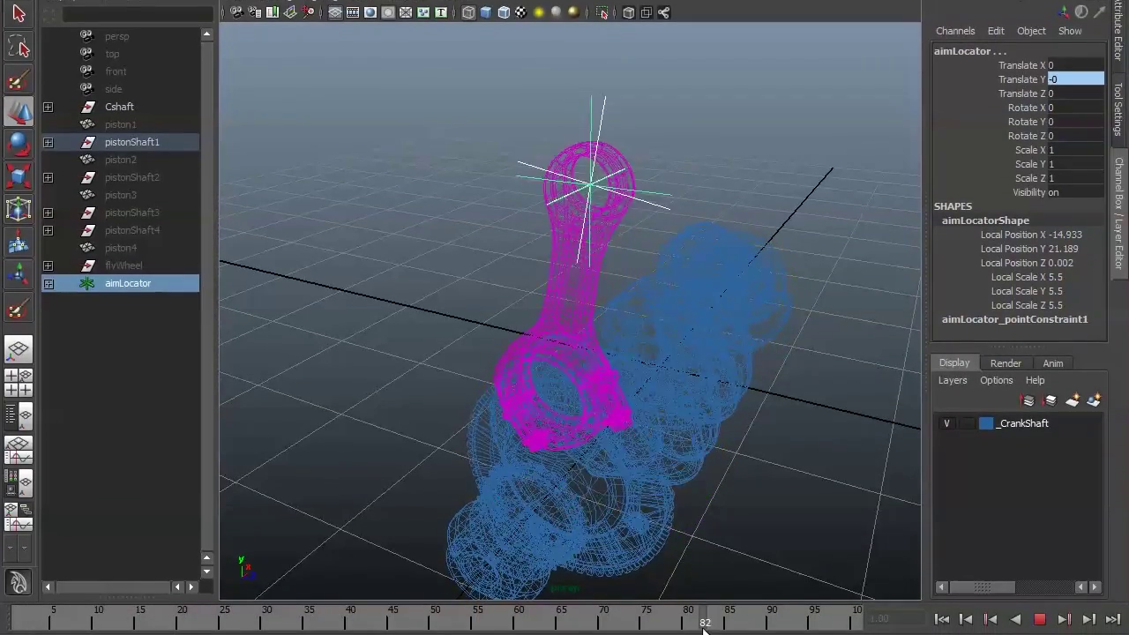
pyautogui.hotkey('alt', 'v')
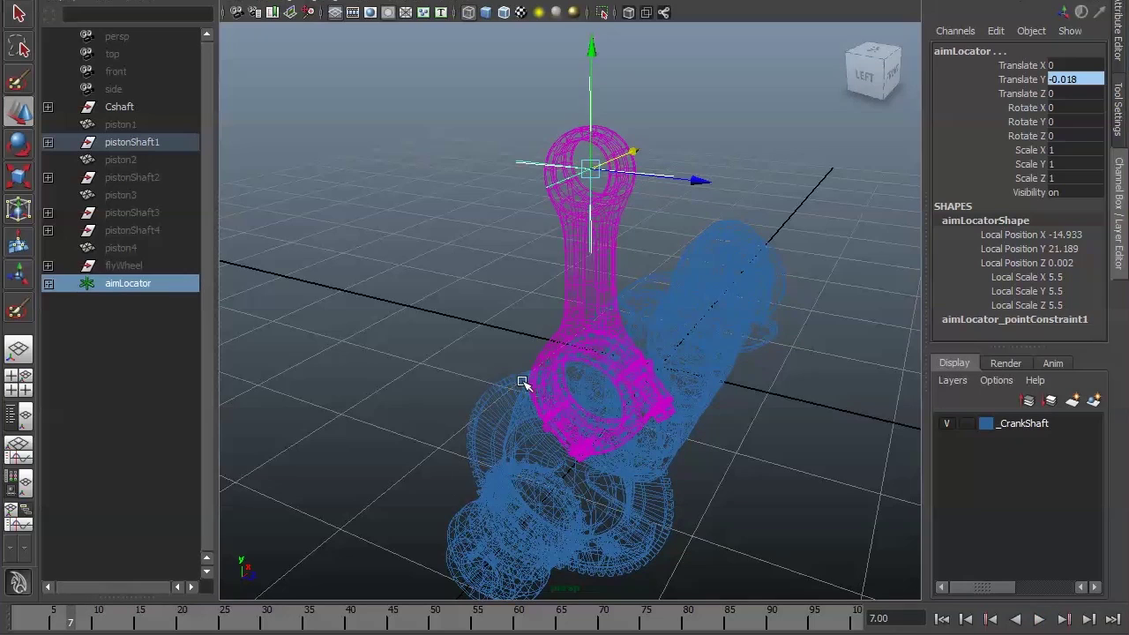
pyautogui.press('space')
pyautogui.moveTo(554, 391); pyautogui.dragTo(579, 400)
pyautogui.press('space')
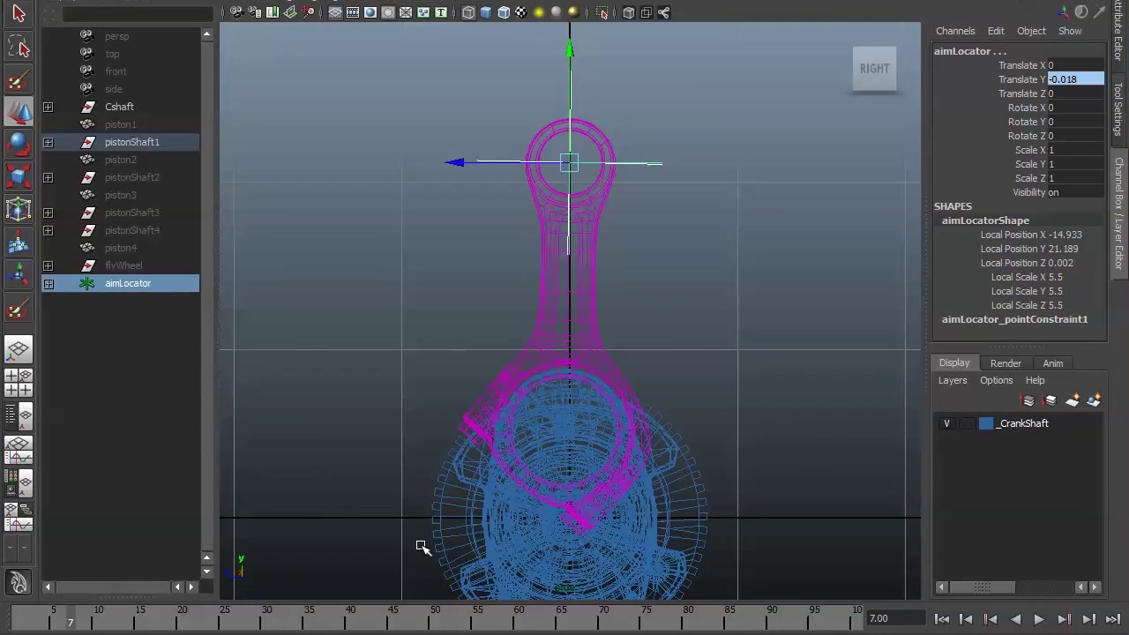
pyautogui.hotkey('alt', 'v')
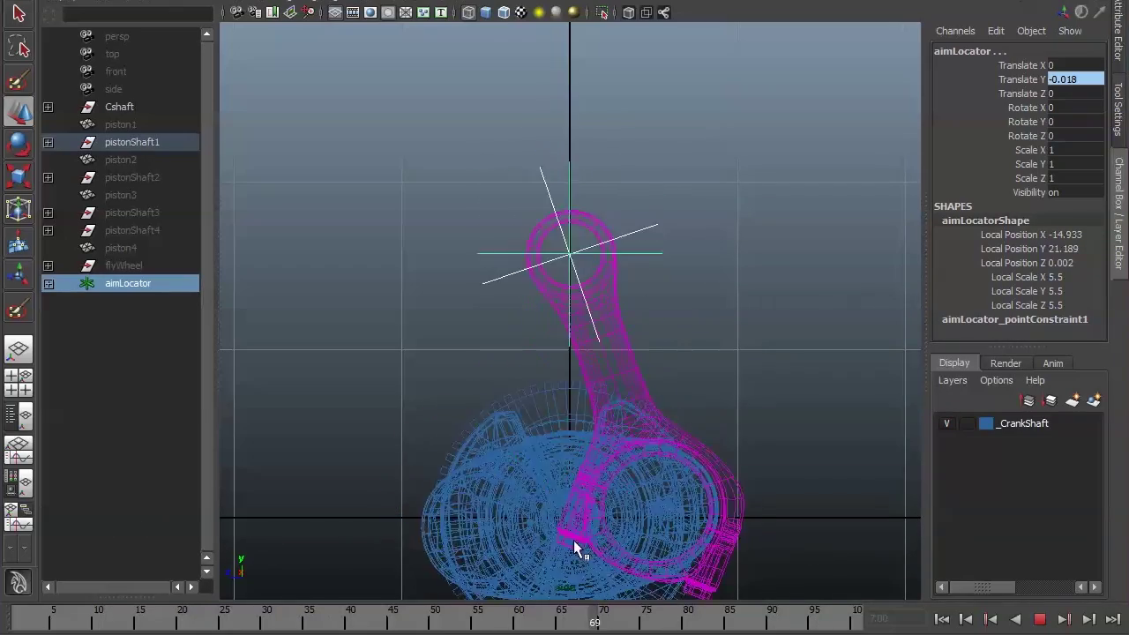
pyautogui.press('Escape')
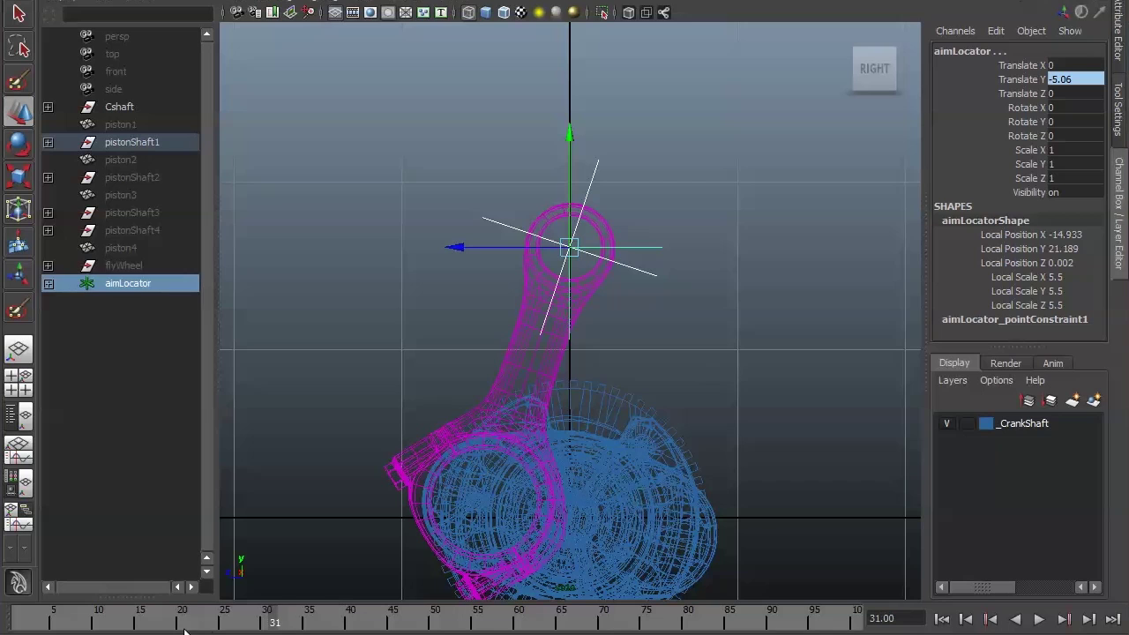
# Return to frame 1 in the perspective view and unhide piston1 above pistonShaft1.
pyautogui.moveTo(276, 623); pyautogui.dragTo(18, 623)
pyautogui.press('space')
pyautogui.moveTo(703, 424); pyautogui.dragTo(711, 374)
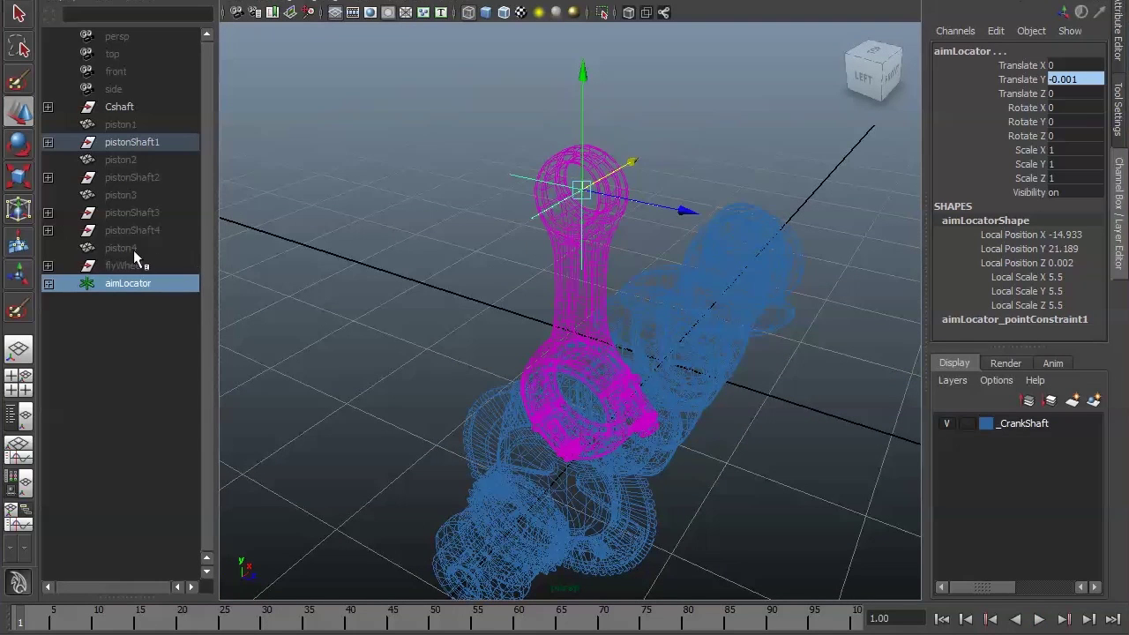
pyautogui.click(128, 123)
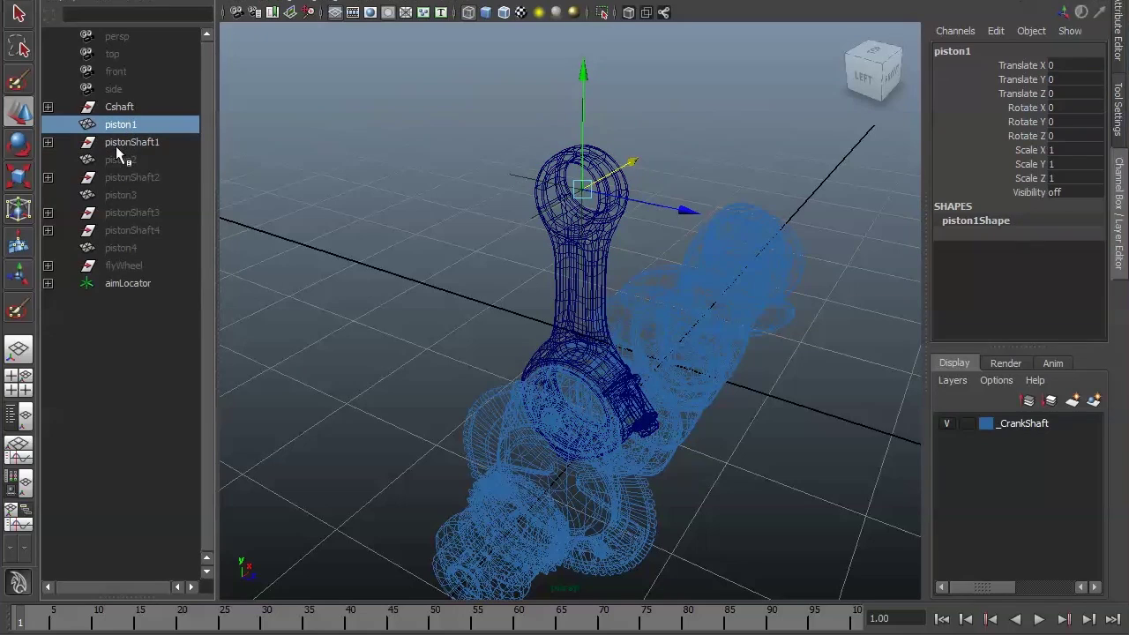
pyautogui.hotkey('shift', 'h')
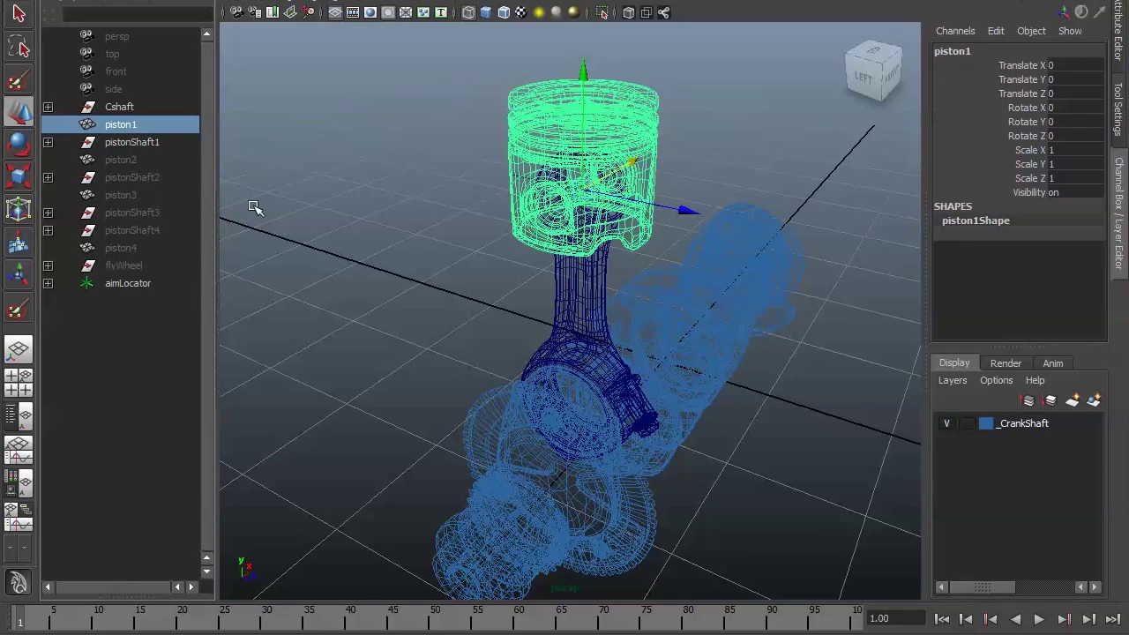
pyautogui.keyDown('alt'); pyautogui.moveTo(522, 291); pyautogui.dragTo(522, 284); pyautogui.keyUp('alt')
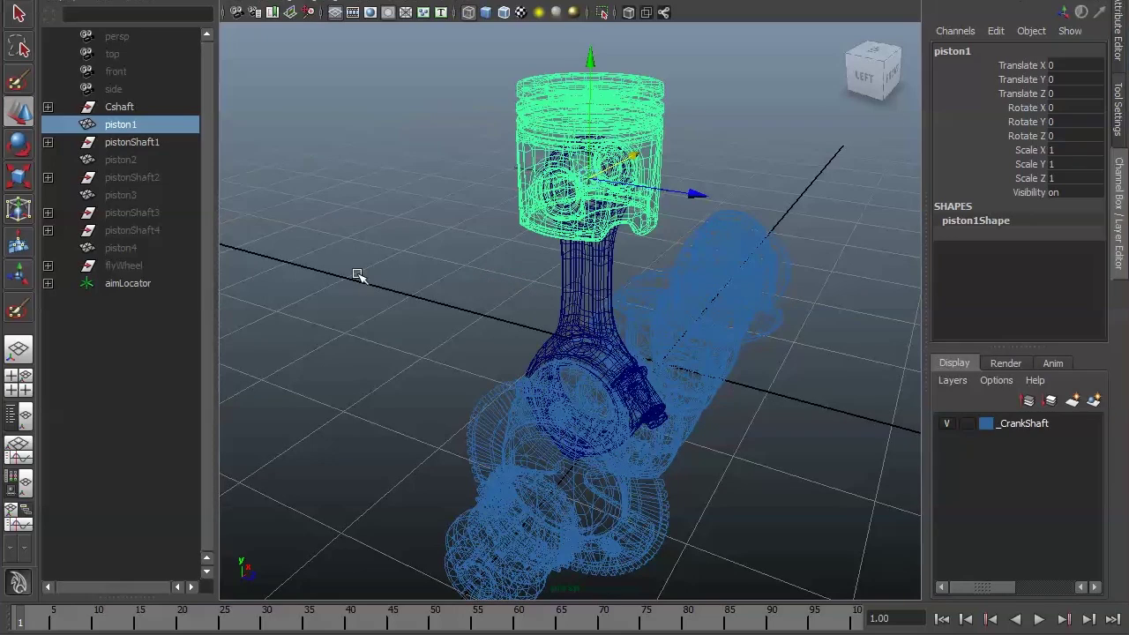
pyautogui.moveTo(355, 272)
pyautogui.keyDown('alt'); pyautogui.mouseDown()
pyautogui.moveTo(360, 256)
pyautogui.moveTo(361, 269)
pyautogui.mouseUp(); pyautogui.keyUp('alt')
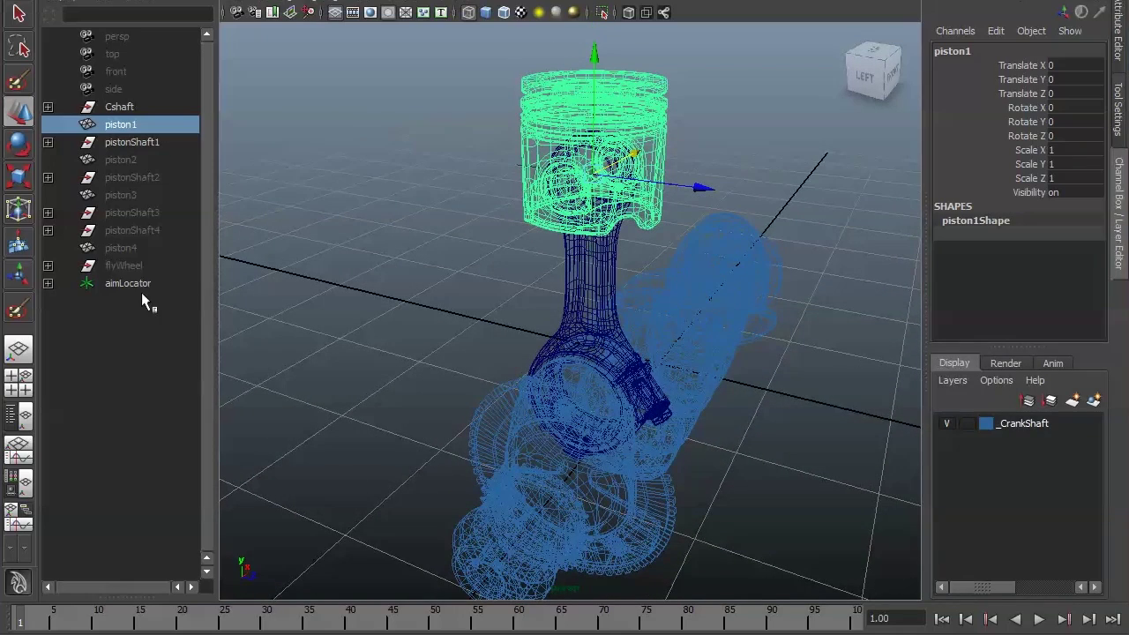
# Check how aimLocator moves relative to piston1, return to frame 1, and parent piston1 under aimLocator.
pyautogui.click(48, 142)
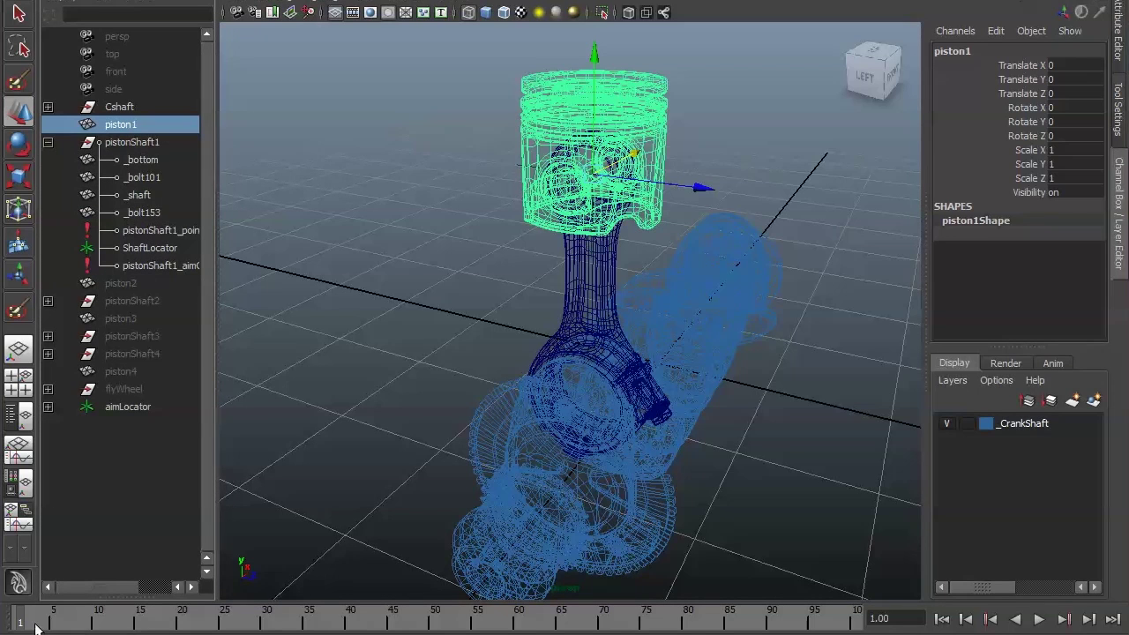
pyautogui.moveTo(35, 626); pyautogui.dragTo(291, 622)
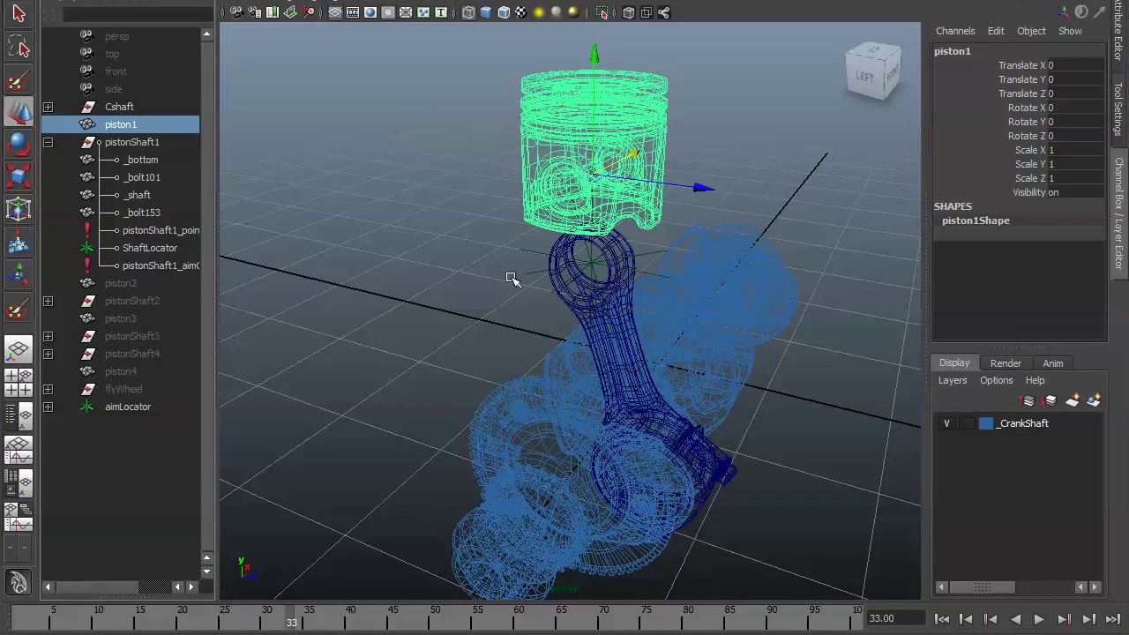
pyautogui.click(536, 246)
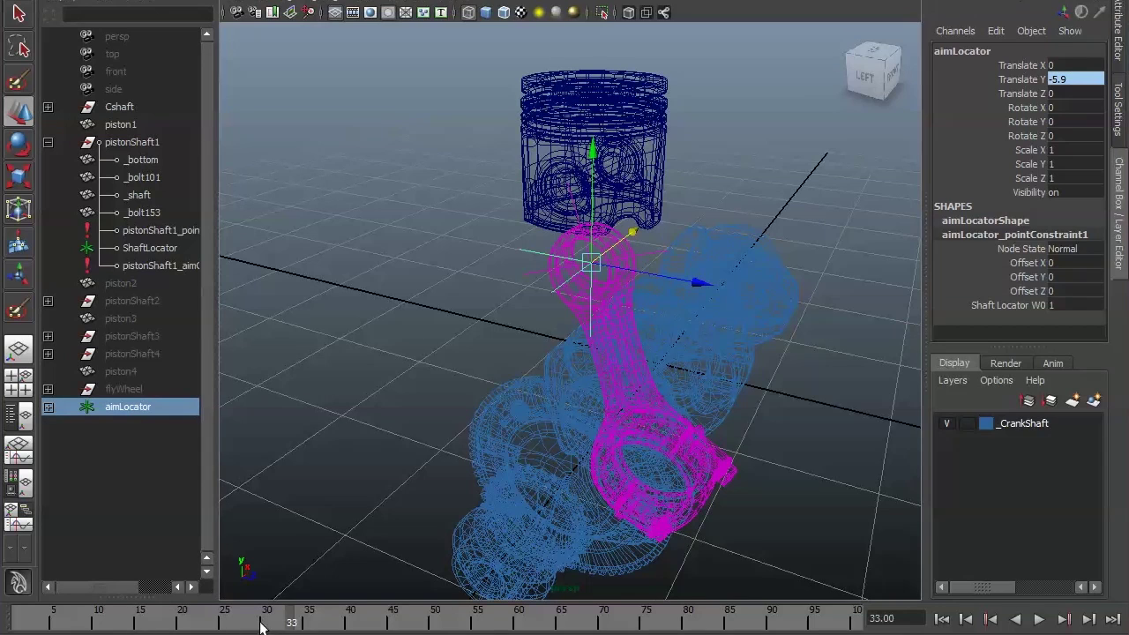
pyautogui.moveTo(261, 626); pyautogui.dragTo(19, 621)
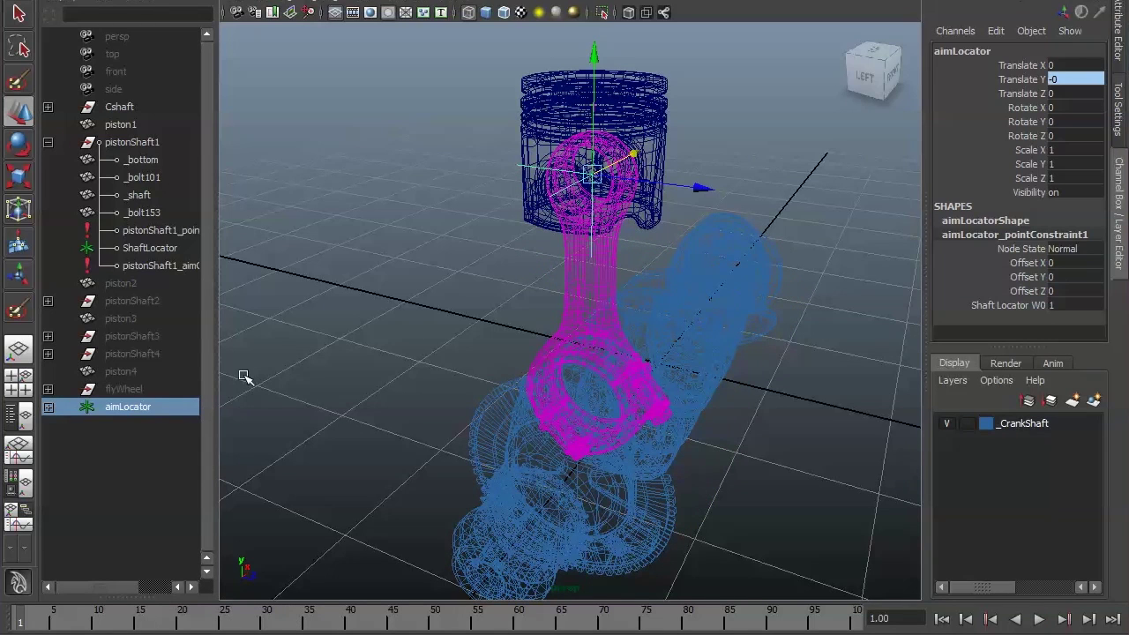
pyautogui.click(124, 125)
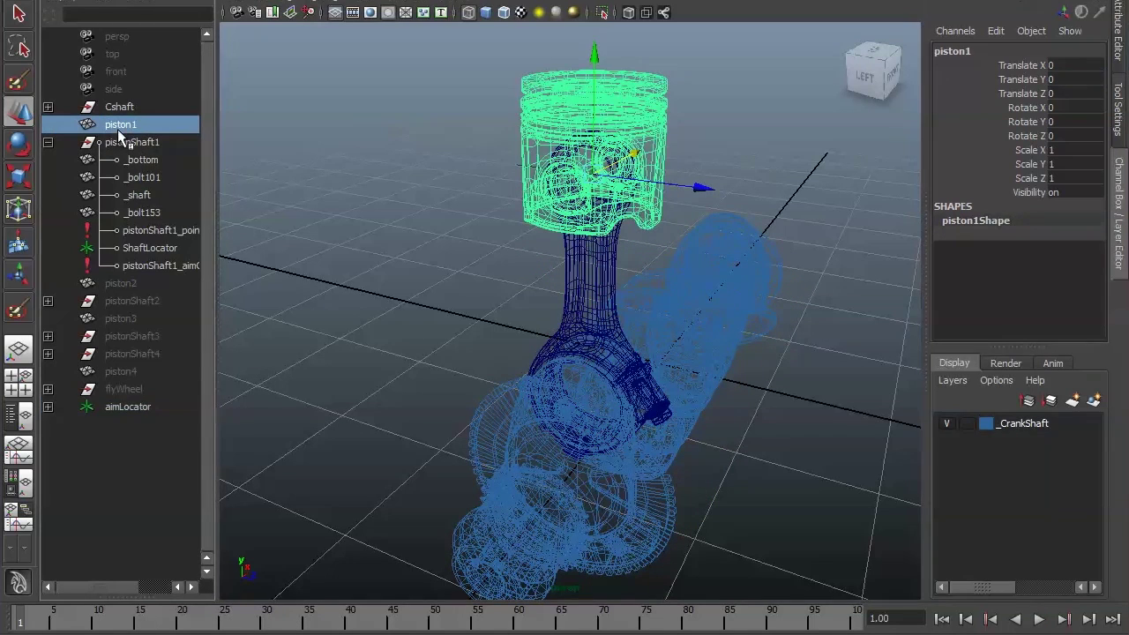
pyautogui.moveTo(120, 135); pyautogui.dragTo(128, 406, button='middle')
# Play the animation from frame 1 to examine how piston1 follows aimLocator and pistonShaft1.
pyautogui.hotkey('alt', 'v')
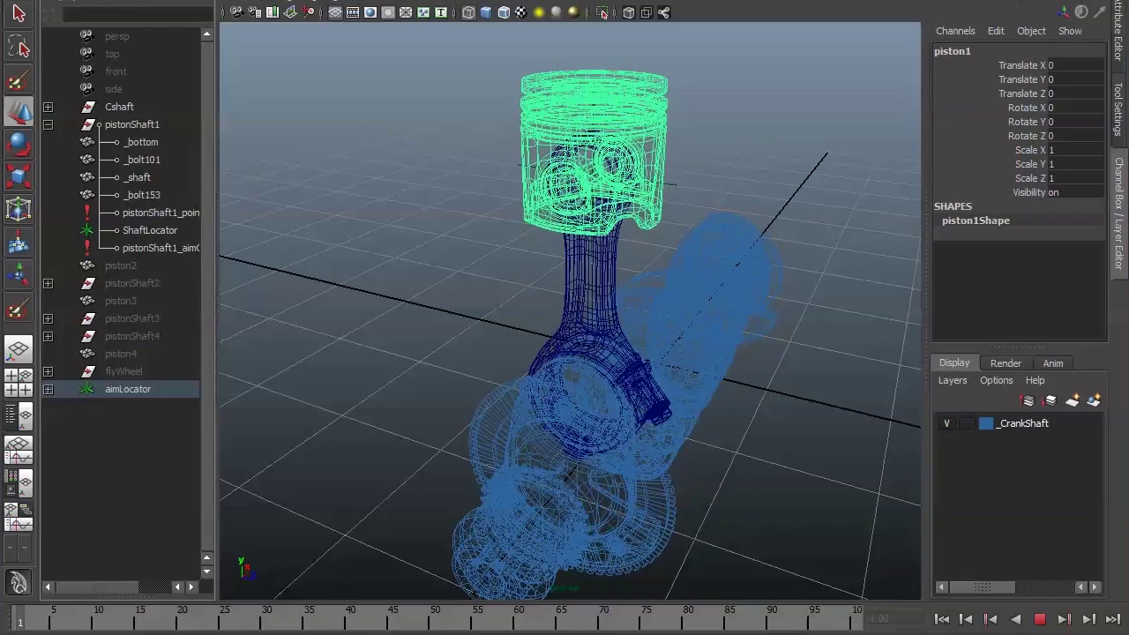
pyautogui.click(19, 617)
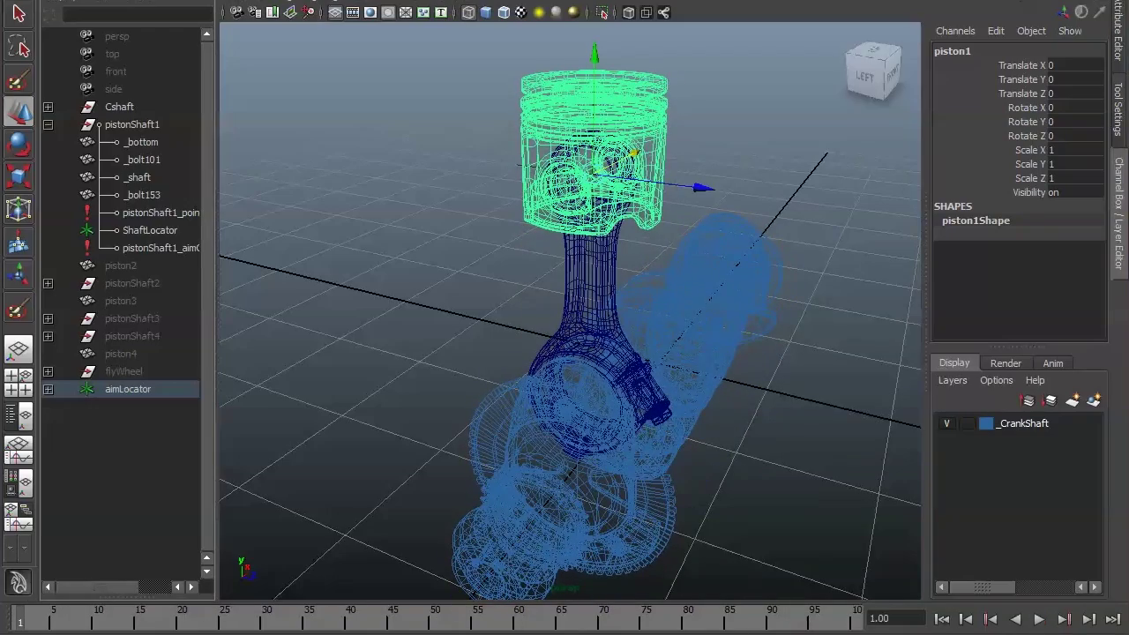
pyautogui.hotkey('alt', 'v')
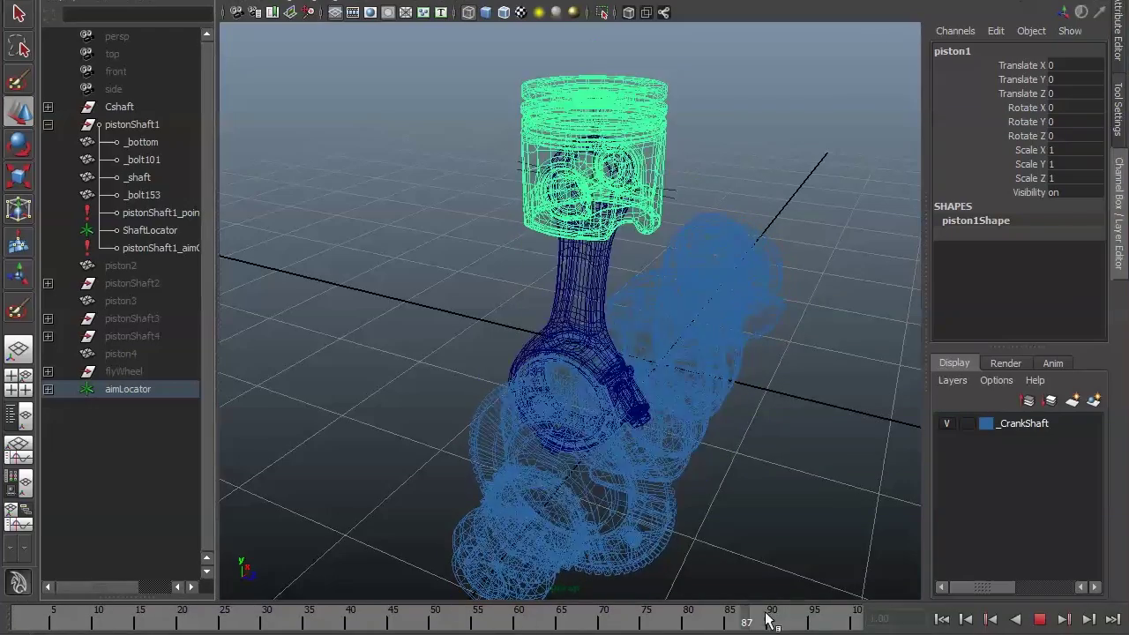
pyautogui.hotkey('alt', 'v')
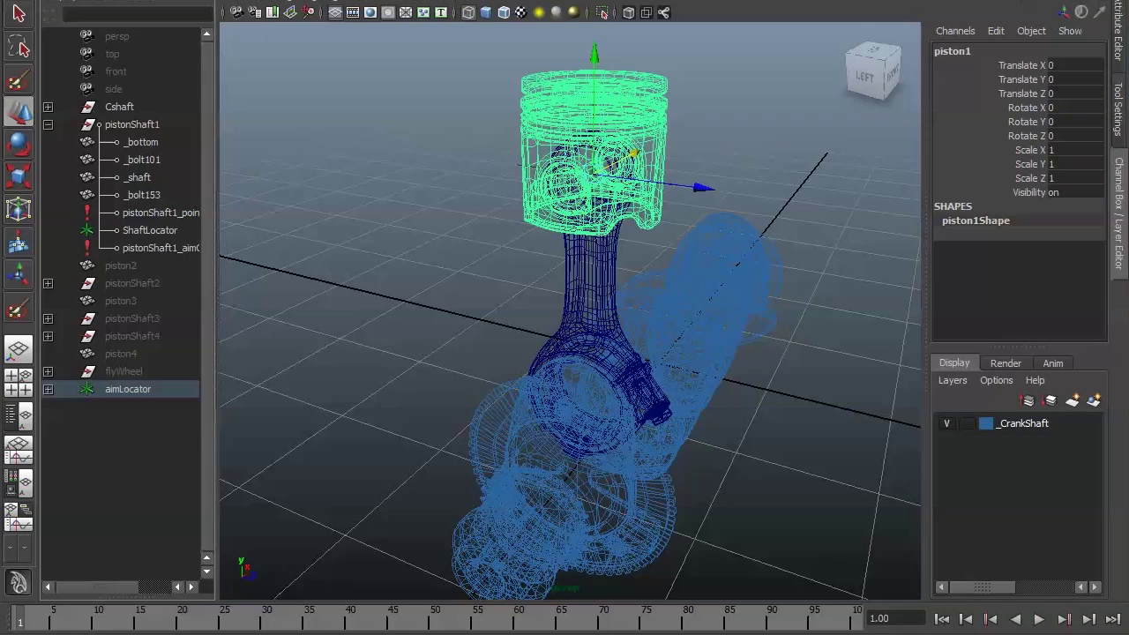